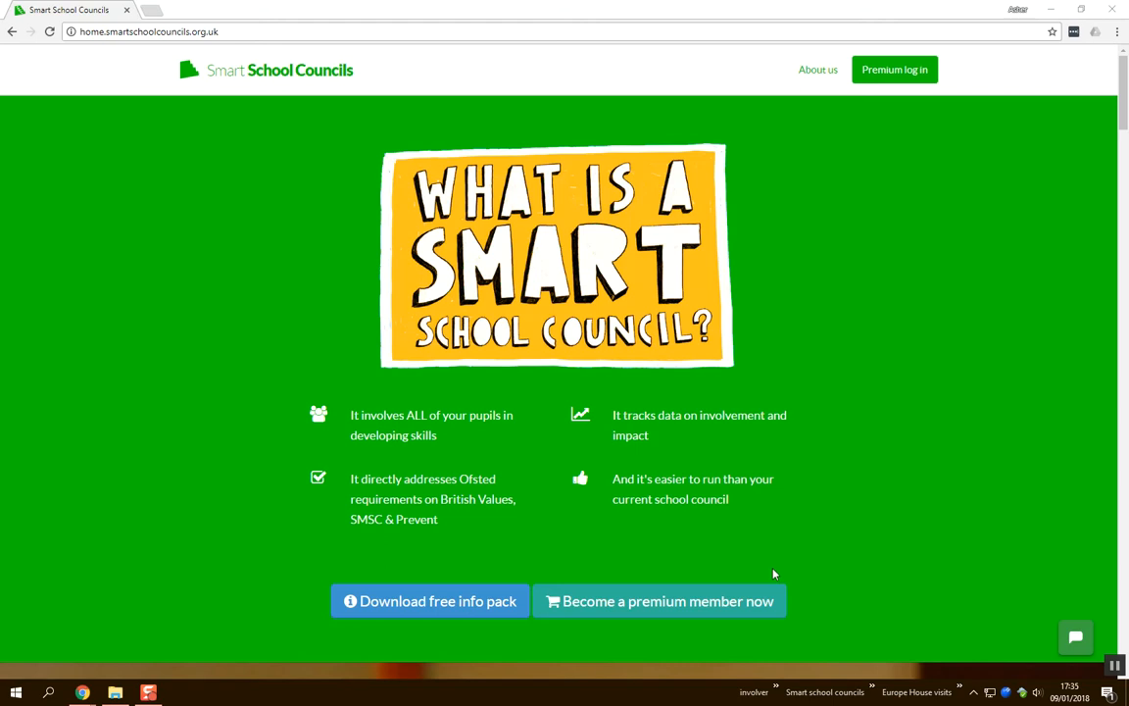
Log in to the premium member area with the account username and password
{"action": "left_click", "coordinate": [884, 75]}
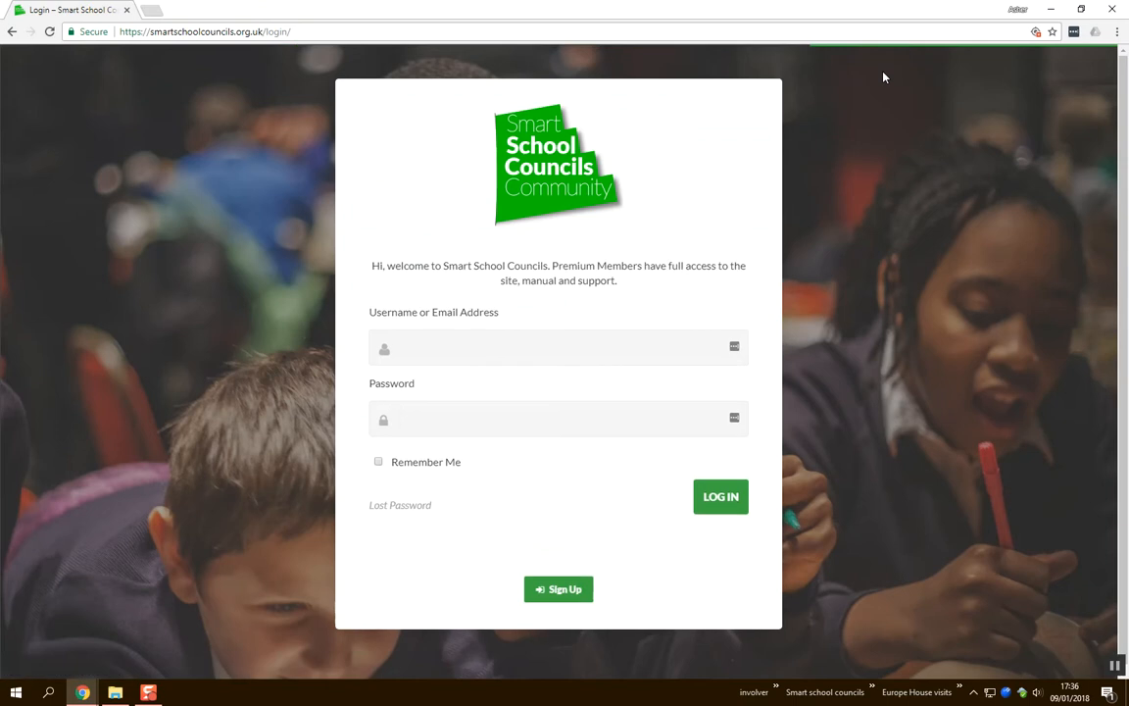
{"action": "left_click", "coordinate": [642, 351]}
{"action": "type", "text": "sam1"}
{"action": "key", "text": "Tab"}
{"action": "type", "text": "••••••••"}
{"action": "key", "text": "Return"}
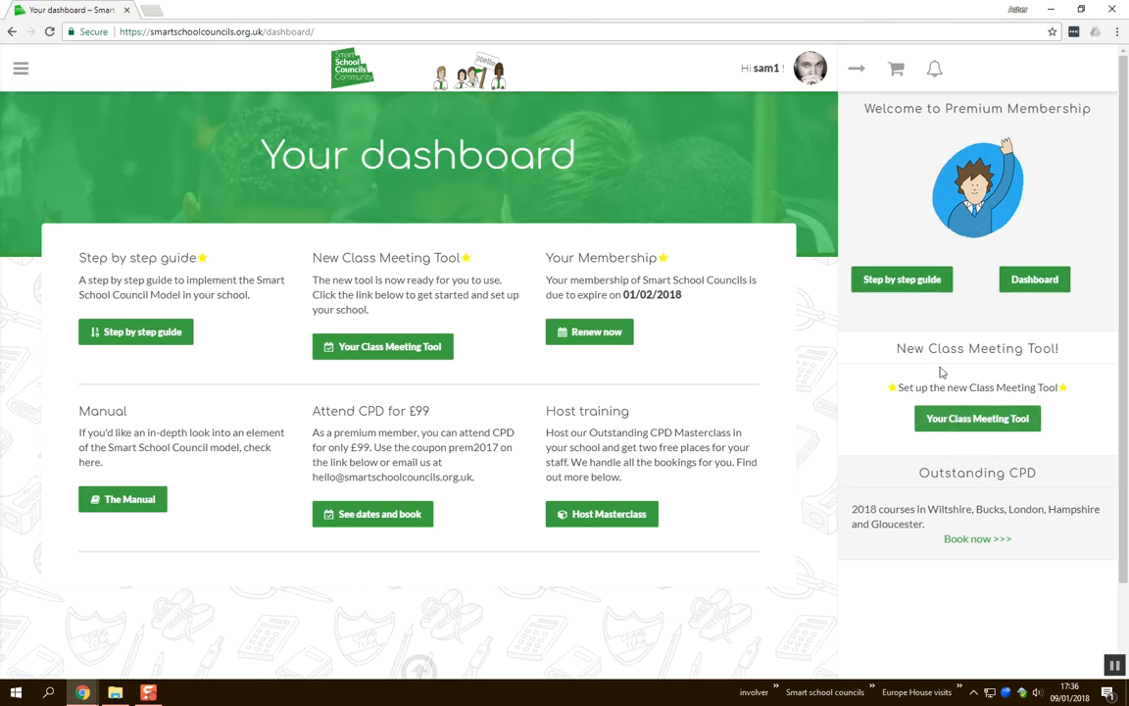
Open the Class Meeting Tool and create the school "SSC International School" with "Your school (3).JPG" from Downloads as its logo
{"action": "left_click", "coordinate": [994, 421]}
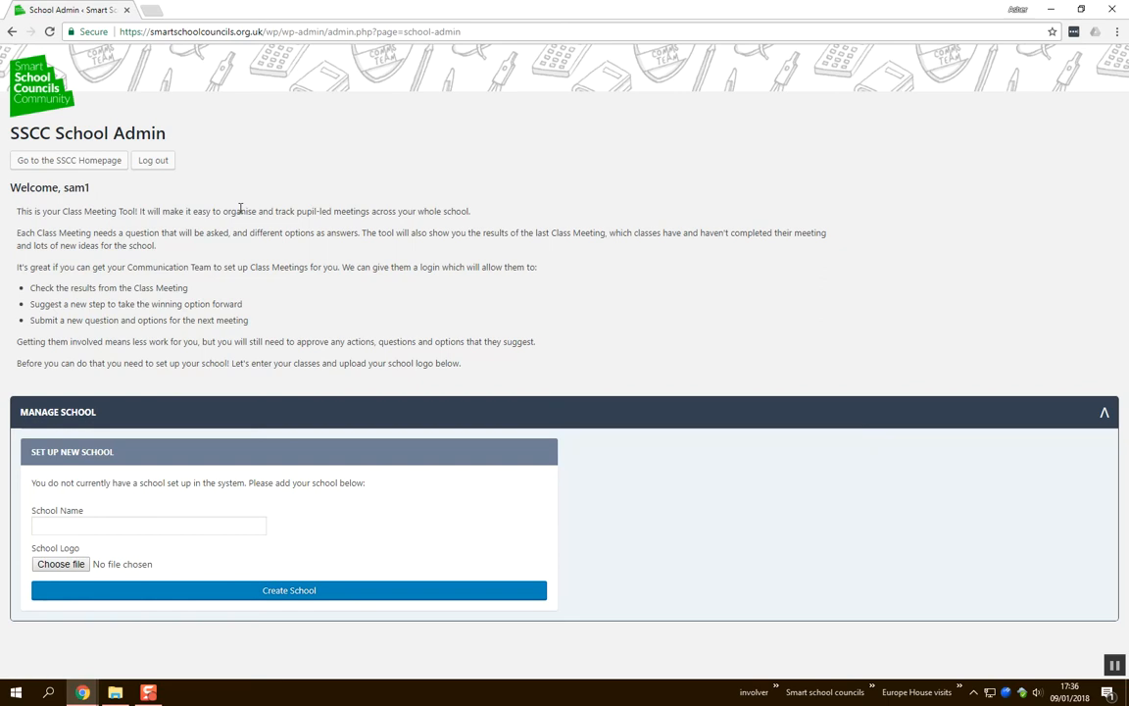
{"action": "left_click", "coordinate": [175, 527]}
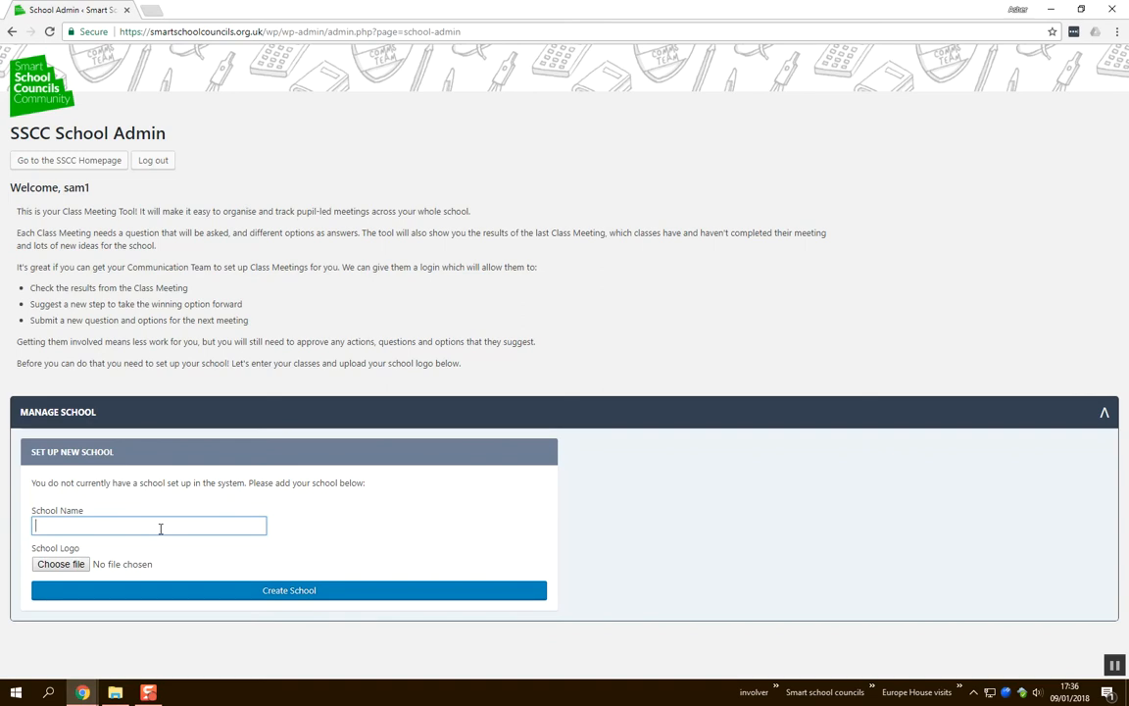
{"action": "type", "text": "SSC International School"}
{"action": "left_click", "coordinate": [81, 565]}
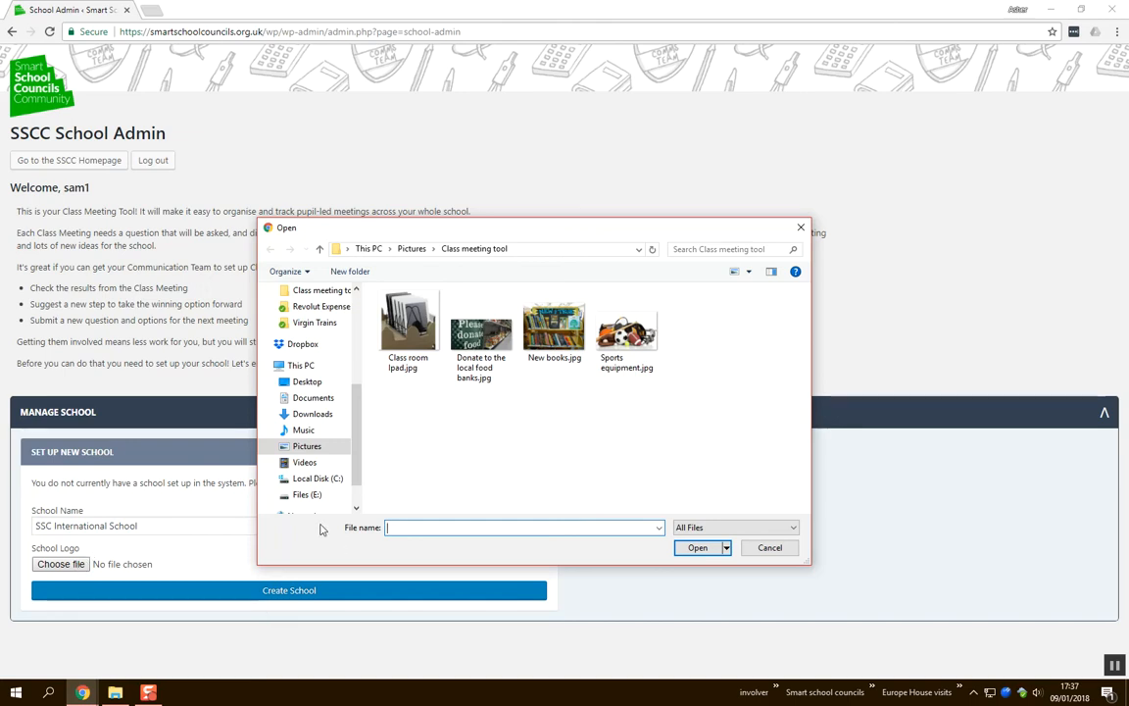
{"action": "left_click", "coordinate": [331, 416]}
{"action": "double_click", "coordinate": [455, 312]}
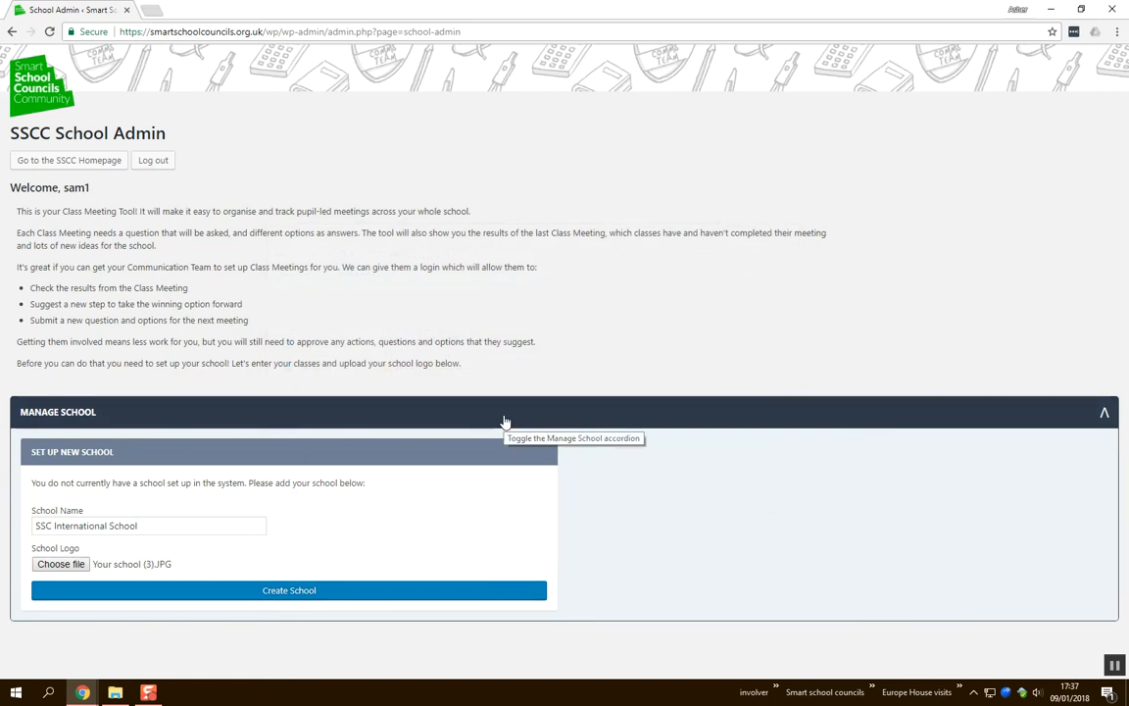
{"action": "left_click", "coordinate": [396, 592]}
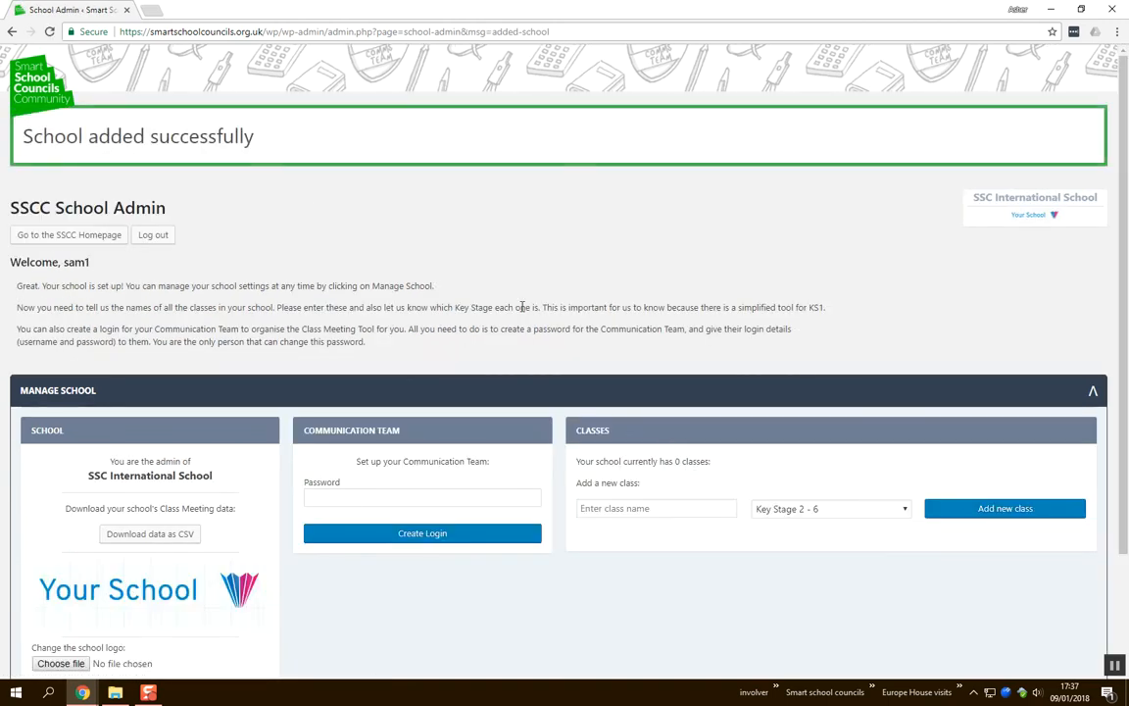
Create the Communication Team login for the school by entering its password
{"action": "scroll", "coordinate": [476, 299], "scroll_direction": "down", "scroll_amount": 2}
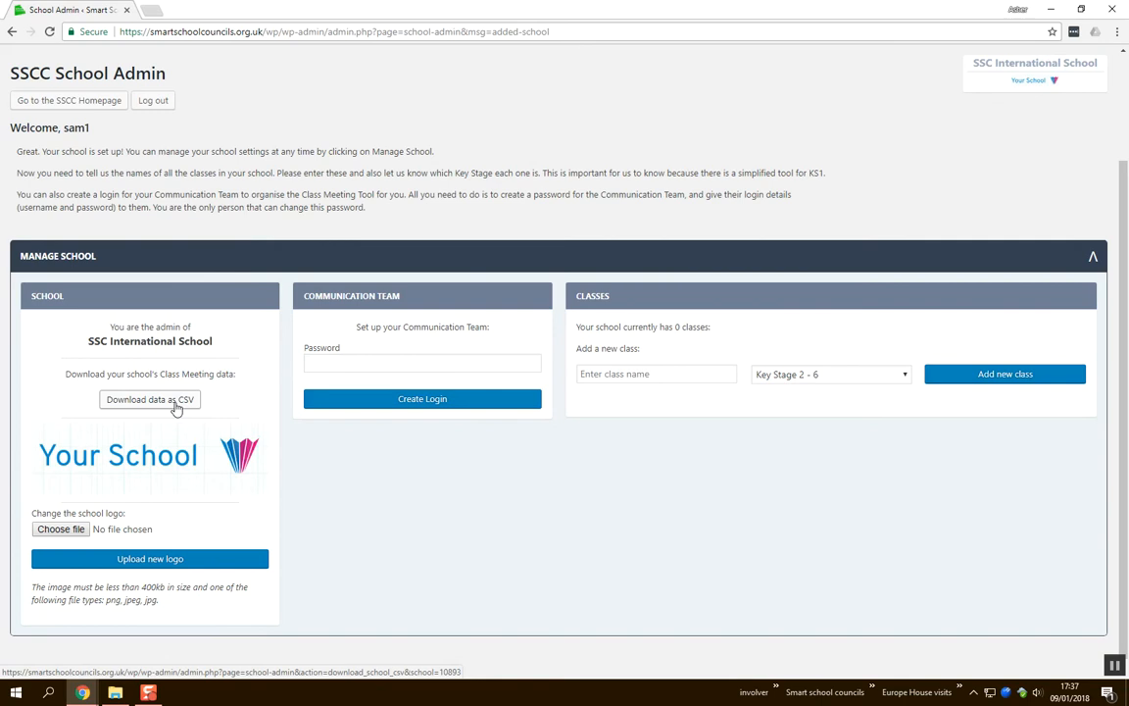
{"action": "left_click", "coordinate": [455, 360]}
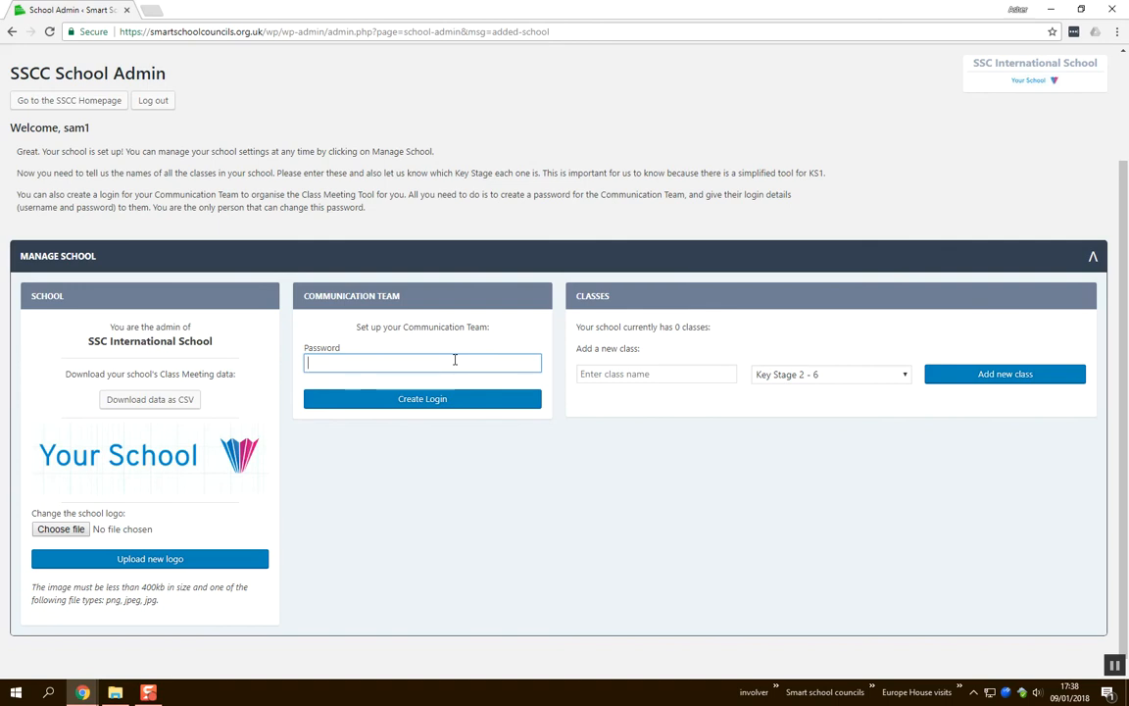
{"action": "type", "text": "•••••••"}
{"action": "left_click", "coordinate": [466, 404]}
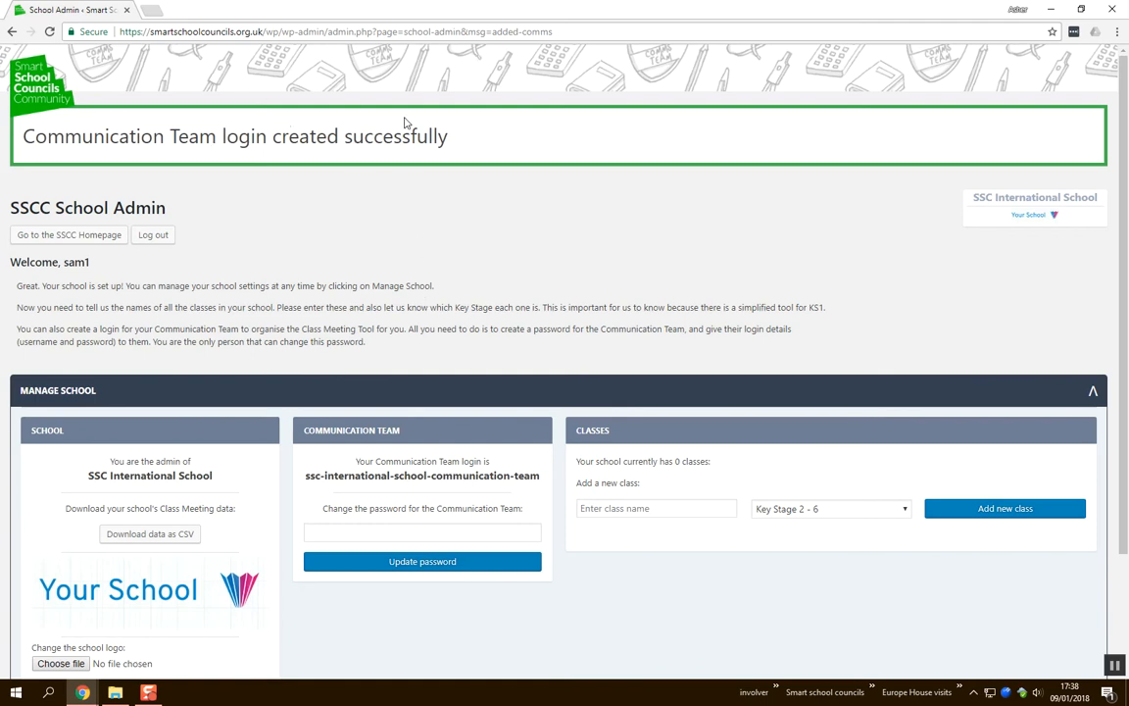
Add a class named "Hawthorn Class" at Key Stage 2 - 6 to the school
{"action": "scroll", "coordinate": [691, 509], "scroll_direction": "down", "scroll_amount": 3}
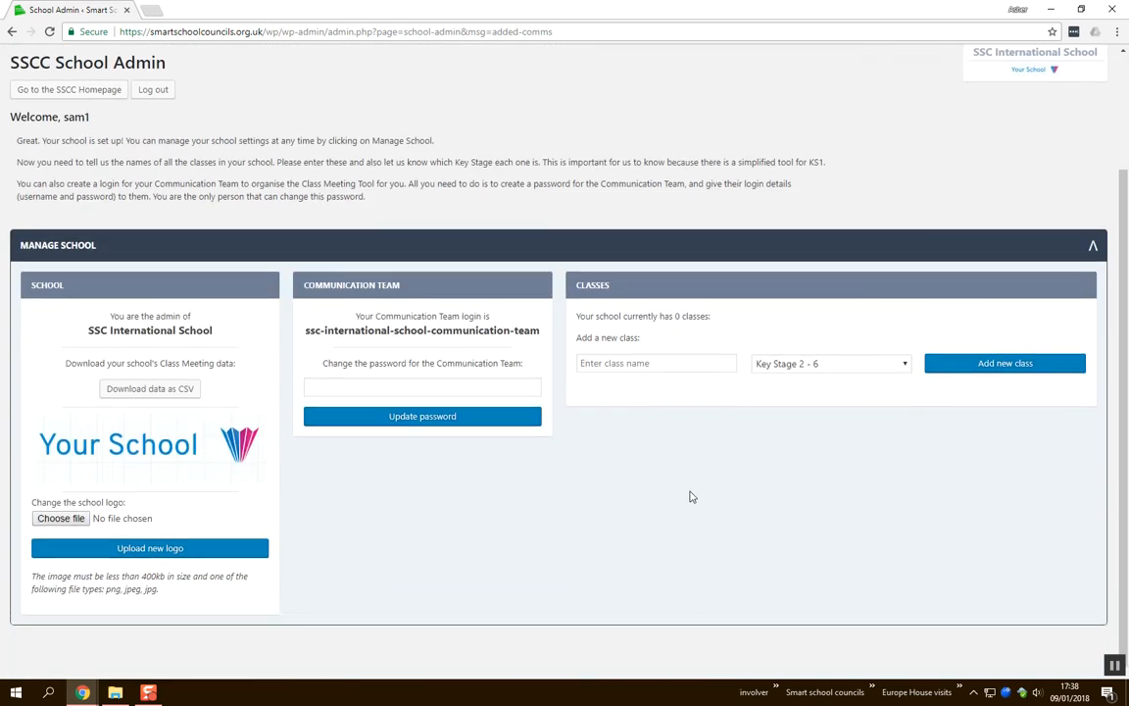
{"action": "left_click", "coordinate": [673, 361]}
{"action": "type", "text": "H"}
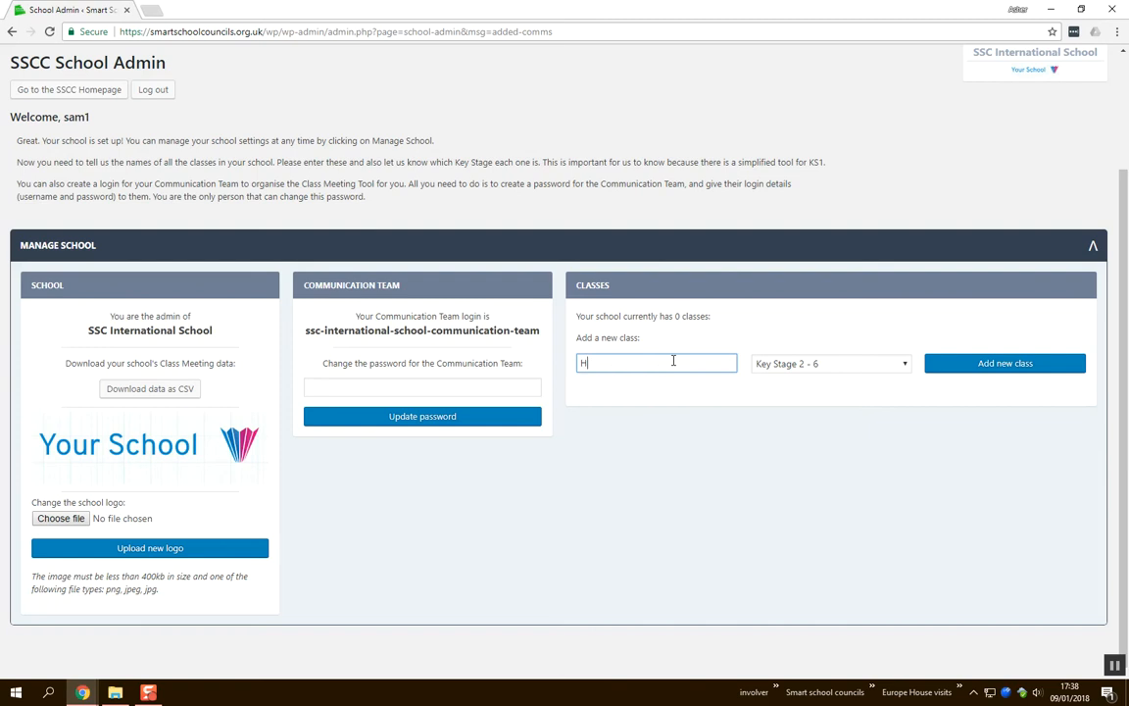
{"action": "type", "text": "awthorn Class"}
{"action": "left_click", "coordinate": [980, 367]}
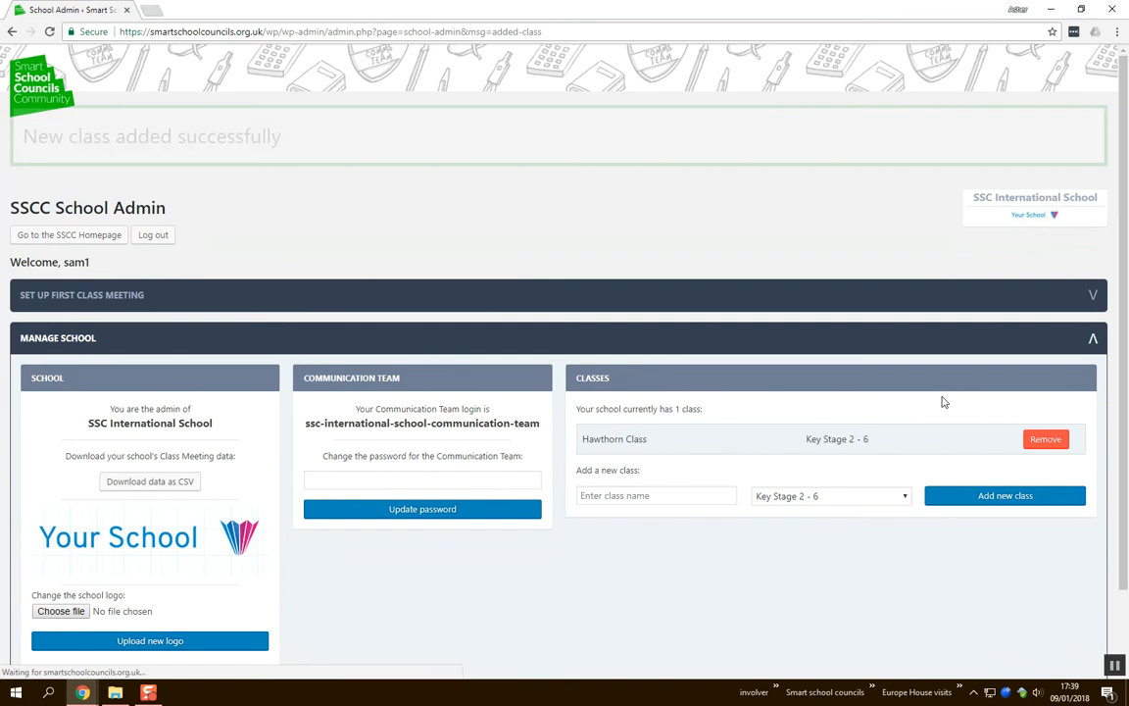
Add two more classes, "Holly Class" and "Laurel Class", both at Key Stage 2 - 6
{"action": "left_click", "coordinate": [676, 492]}
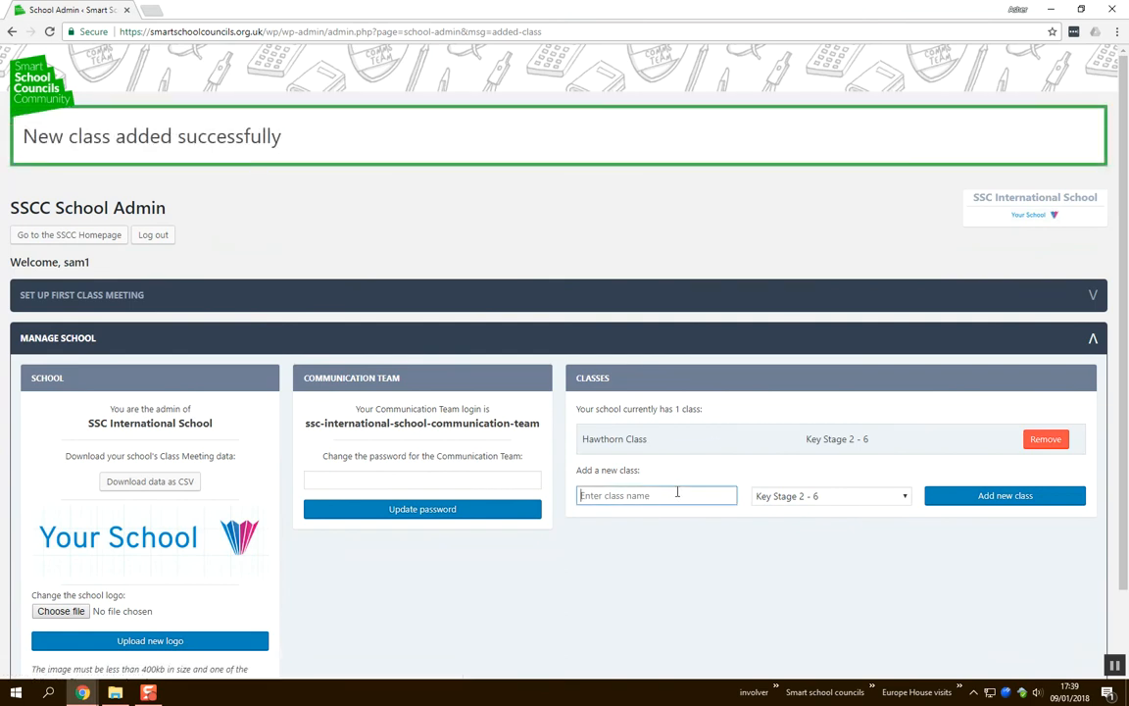
{"action": "type", "text": "Holly Class"}
{"action": "left_click", "coordinate": [989, 496]}
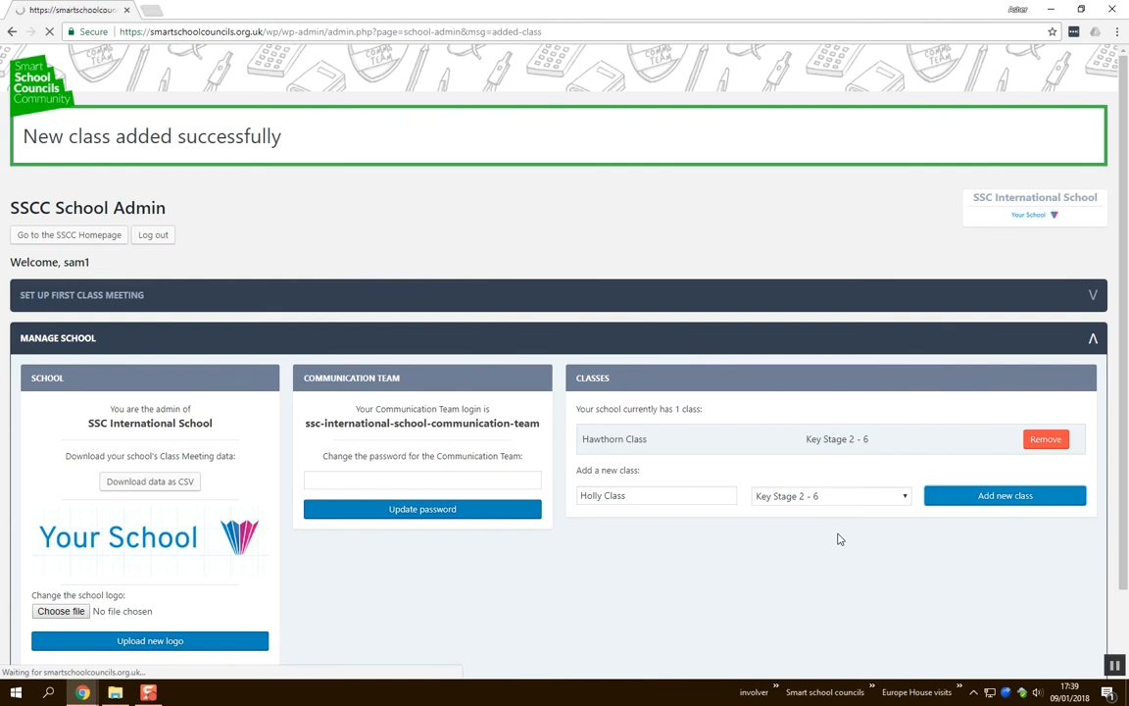
{"action": "left_click", "coordinate": [693, 529]}
{"action": "type", "text": "L"}
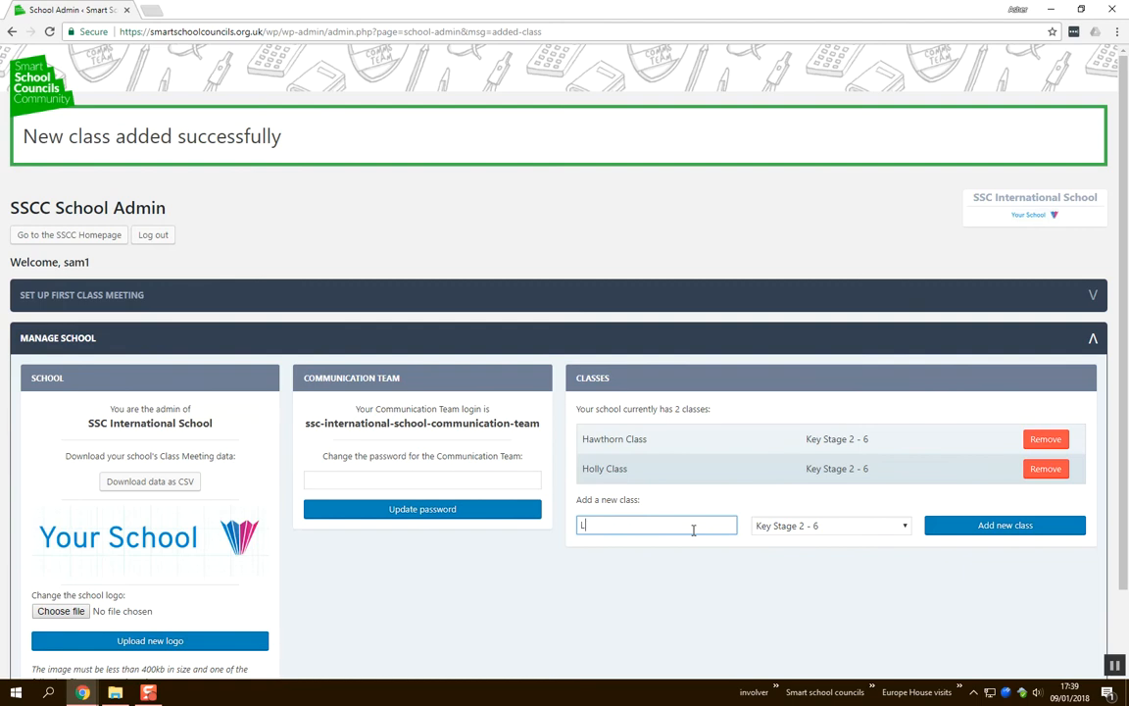
{"action": "type", "text": "aurel Class"}
{"action": "left_click", "coordinate": [939, 526]}
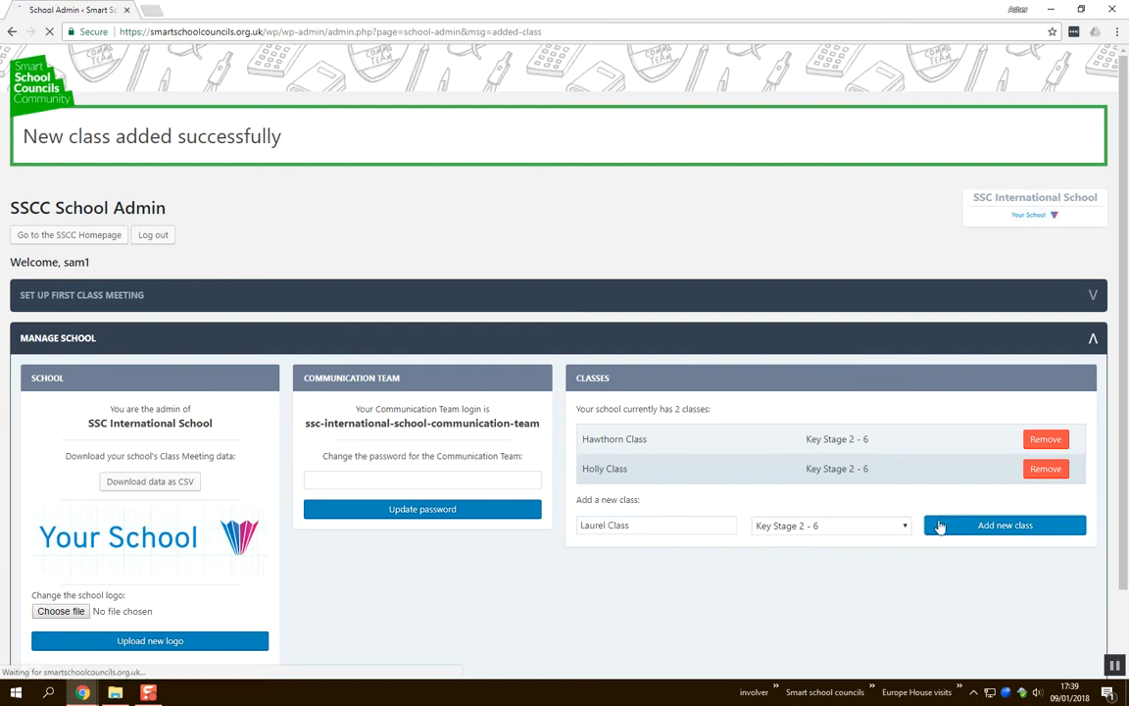
Open the setup form for the first class meeting and go to its question field
{"action": "scroll", "coordinate": [596, 252], "scroll_direction": "down", "scroll_amount": 1}
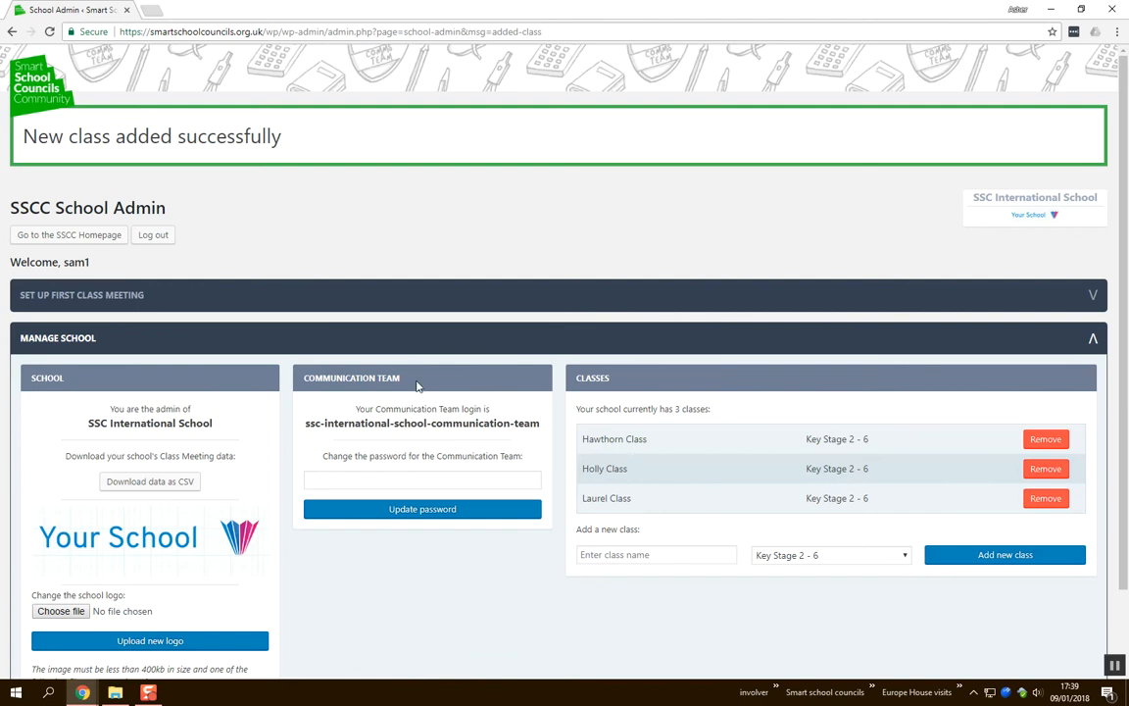
{"action": "left_click", "coordinate": [368, 296]}
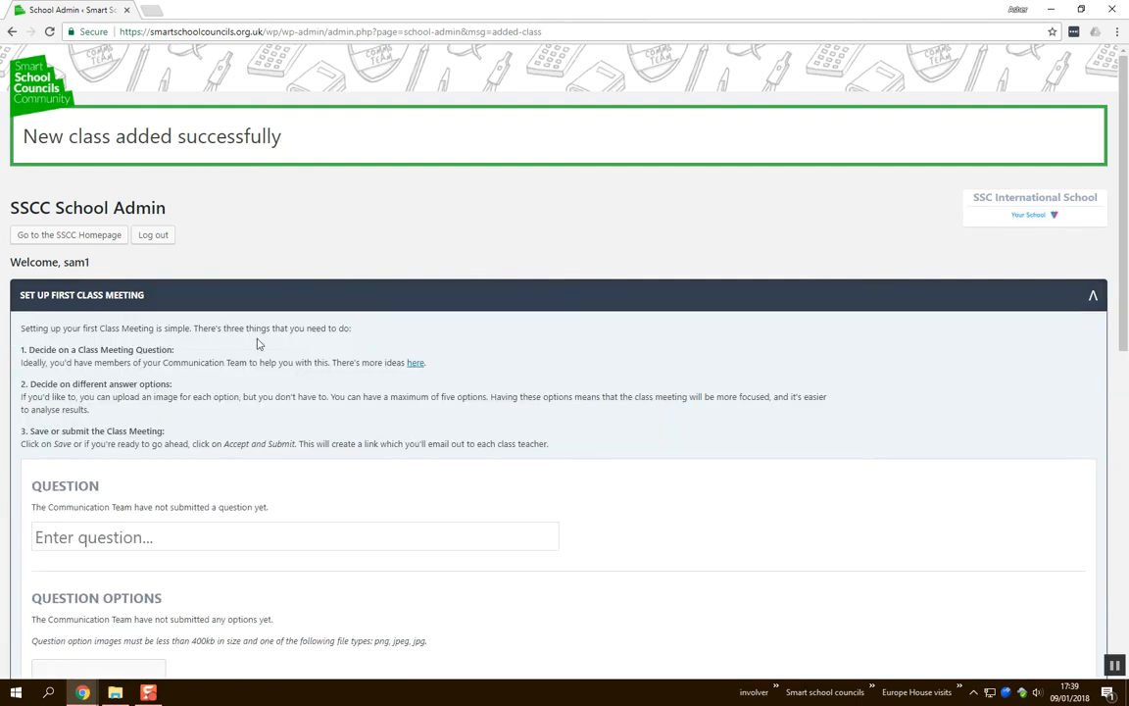
{"action": "scroll", "coordinate": [247, 338], "scroll_direction": "down", "scroll_amount": 2}
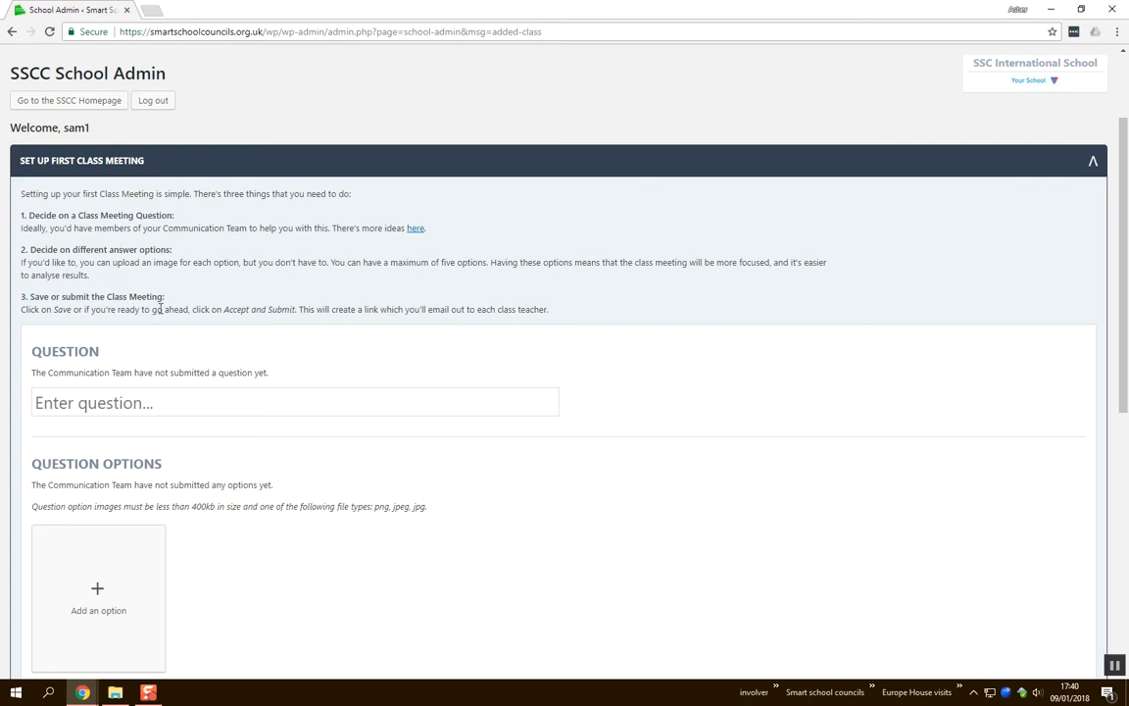
{"action": "scroll", "coordinate": [226, 345], "scroll_direction": "down", "scroll_amount": 3}
{"action": "left_click", "coordinate": [250, 265]}
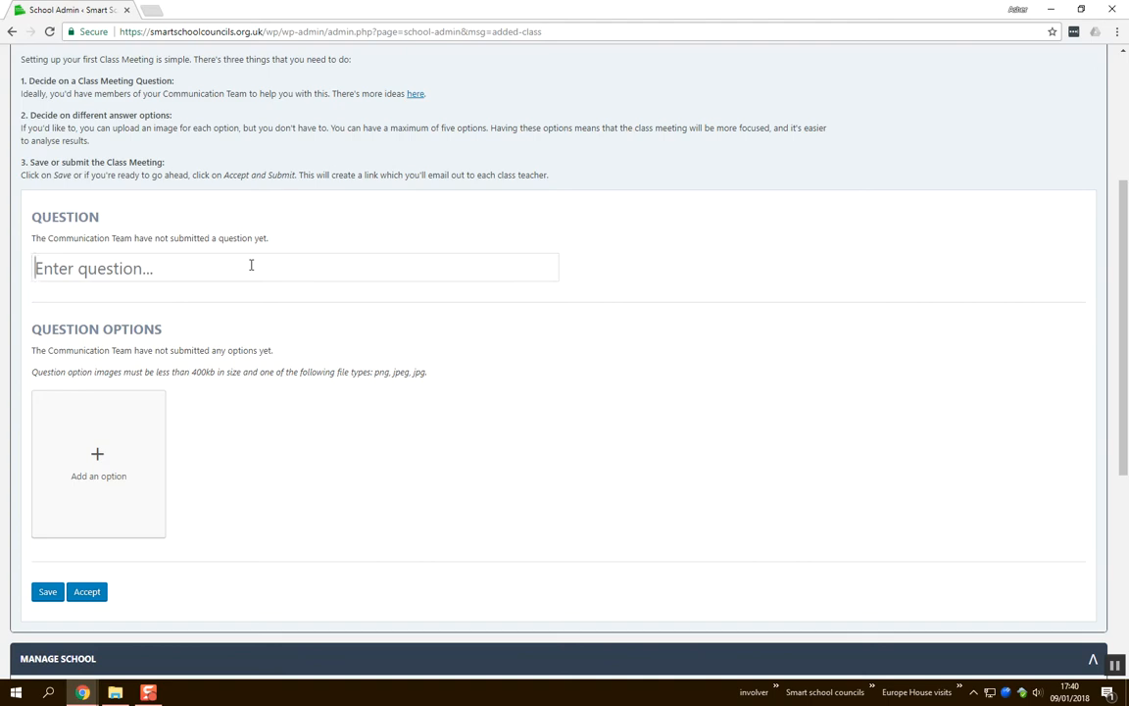
{"action": "type", "text": "wHAT SHOULD WE"}
{"action": "key", "text": "BackSpace"}
{"action": "type", "text": "="}
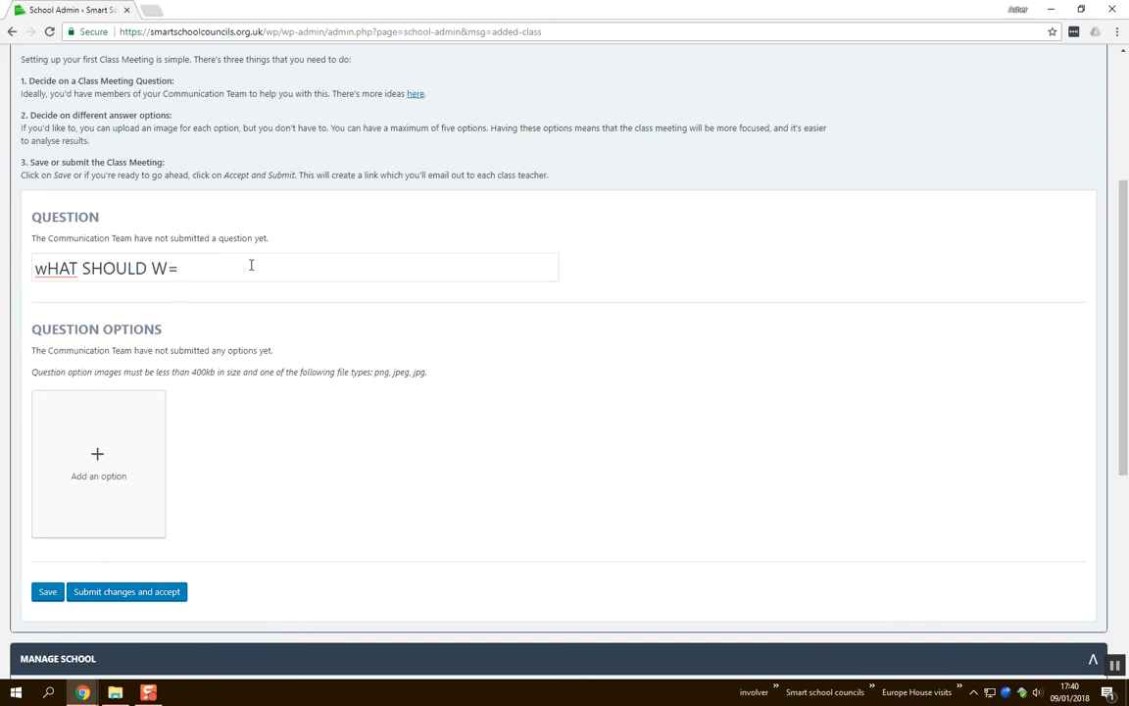
{"action": "key", "text": "BackSpace"}
{"action": "key", "text": "BackSpace"}
{"action": "key", "text": "BackSpace"}
{"action": "key", "text": "BackSpace"}
{"action": "key", "text": "BackSpace"}
{"action": "key", "text": "BackSpace"}
{"action": "key", "text": "BackSpace"}
{"action": "key", "text": "BackSpace"}
{"action": "key", "text": "BackSpace"}
{"action": "key", "text": "BackSpace"}
{"action": "key", "text": "BackSpace"}
{"action": "key", "text": "BackSpace"}
{"action": "key", "text": "BackSpace"}
{"action": "key", "text": "BackSpace"}
Enter the class meeting question "What should we do with our left-over budget?"
{"action": "type", "text": "What should "}
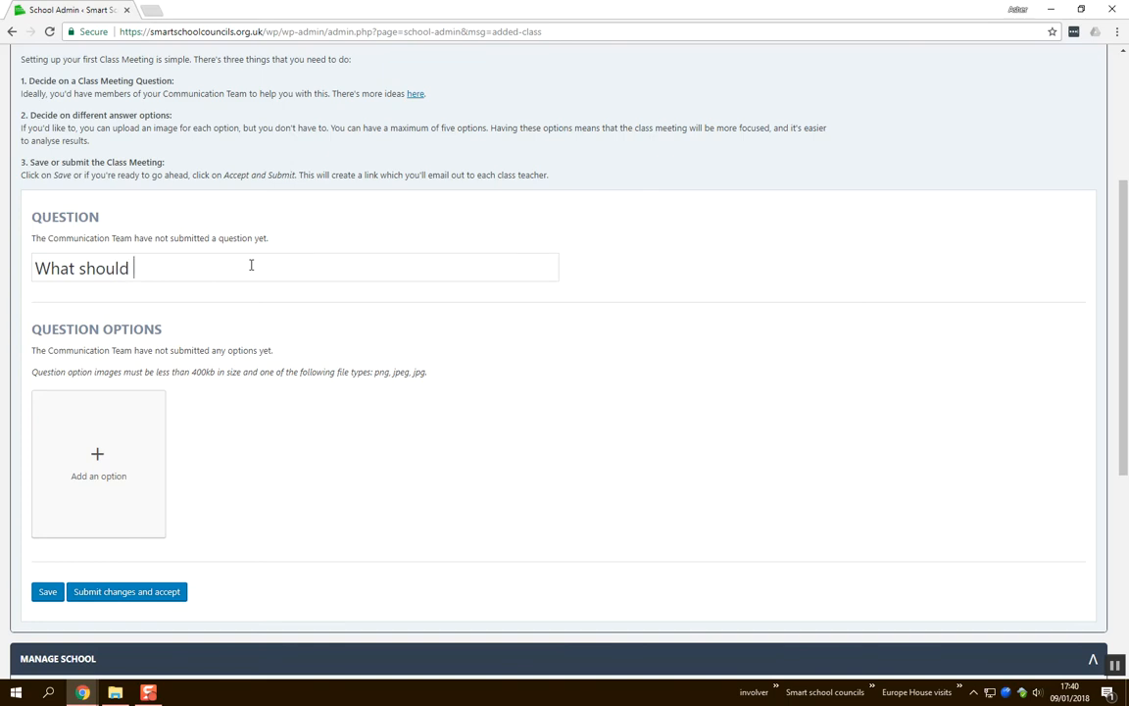
{"action": "type", "text": "we do with our "}
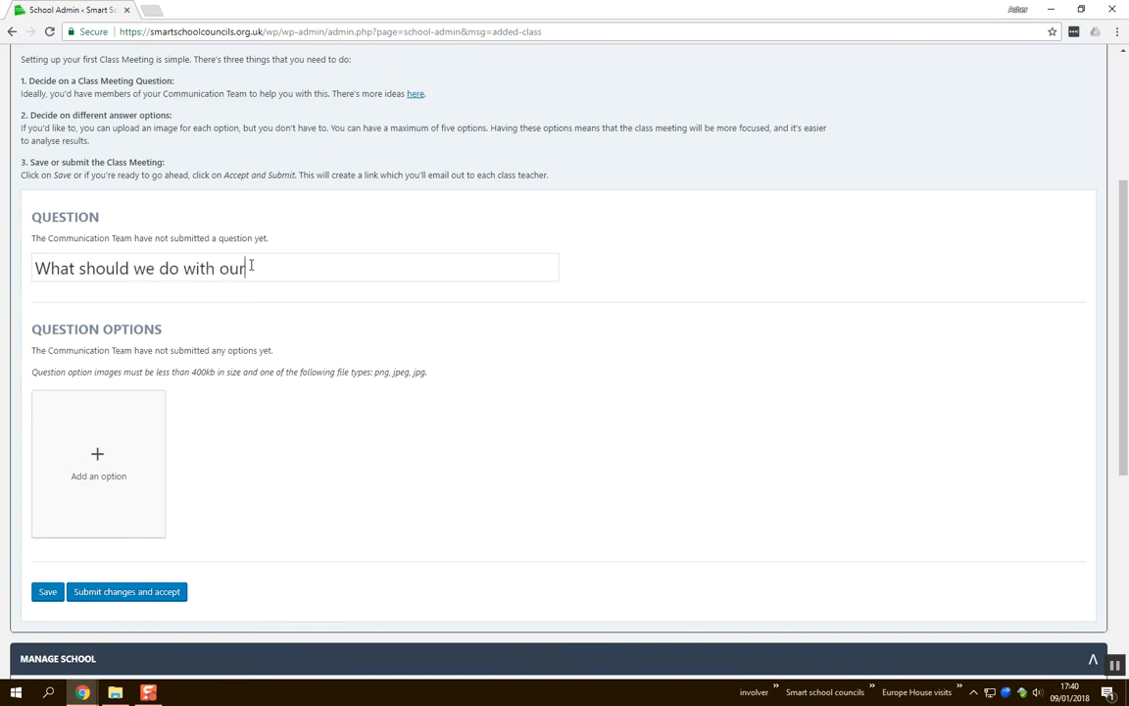
{"action": "type", "text": "left-over bu"}
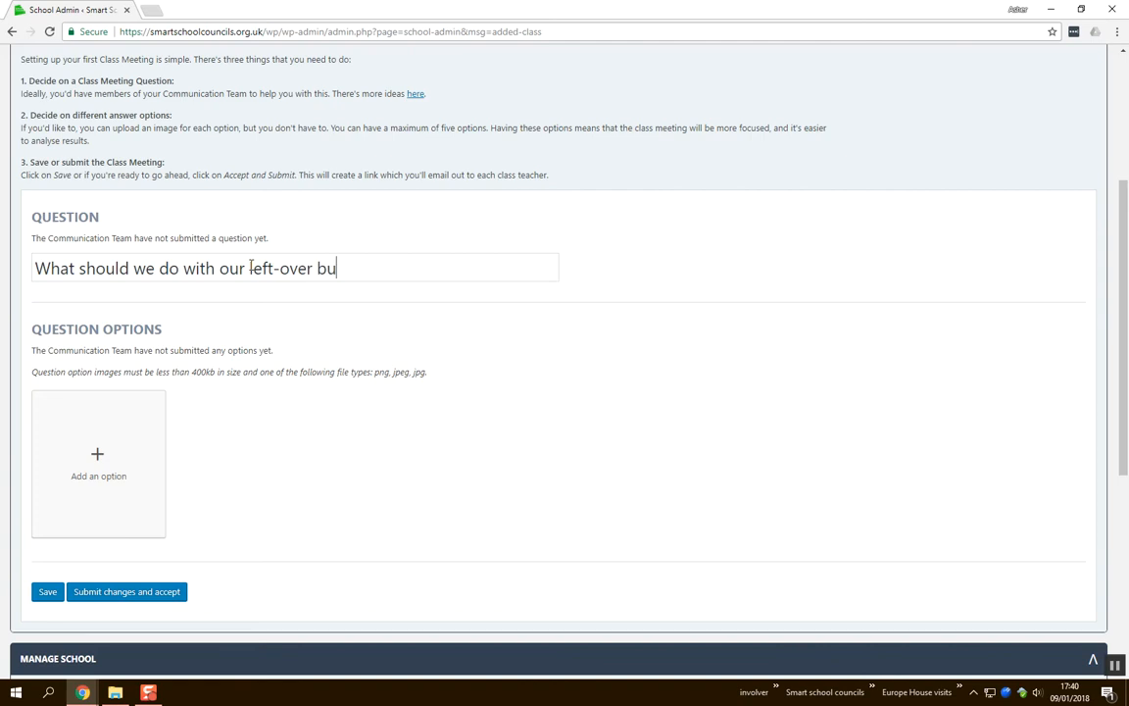
{"action": "type", "text": "dget?"}
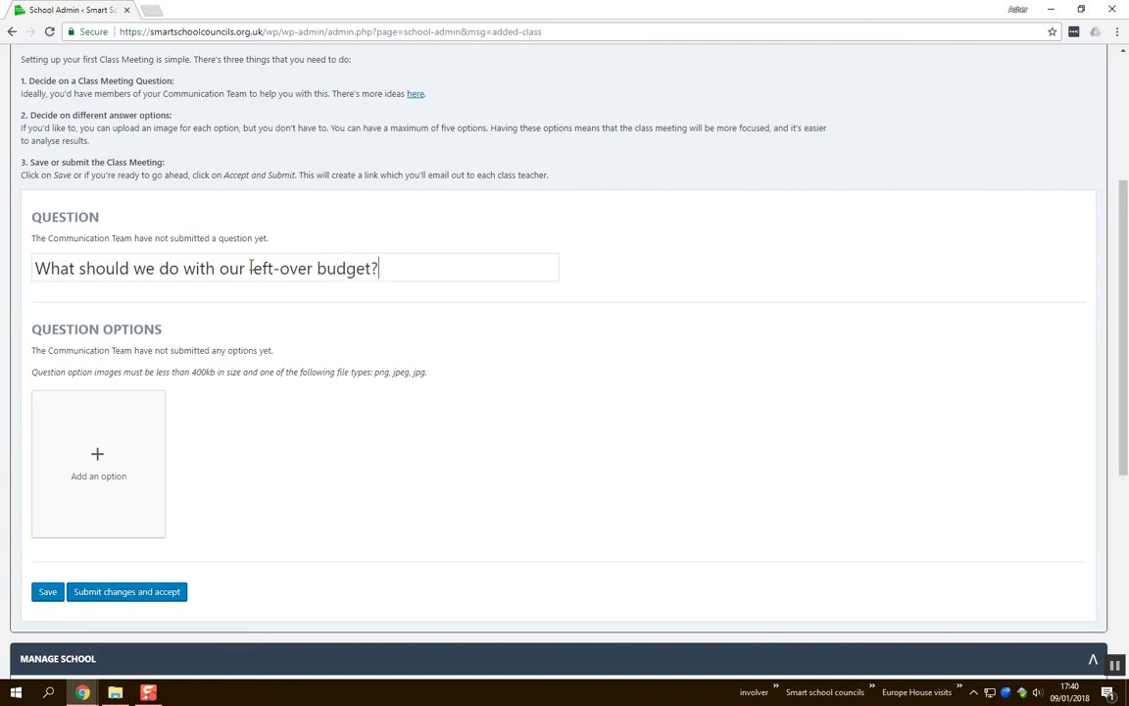
Add the answer option "Buy new sports equipment" with "Sports equipment.jpg" from the Class meeting tool pictures folder, and save the class meeting
{"action": "left_click", "coordinate": [105, 458]}
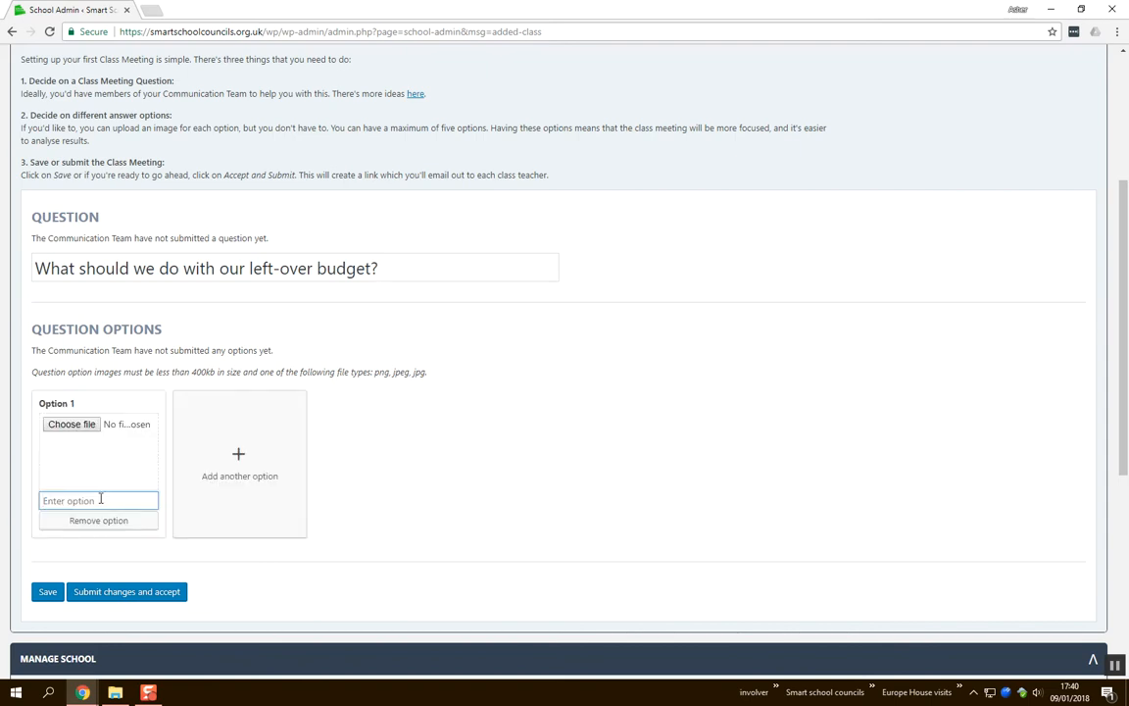
{"action": "type", "text": "Buy new sports equipment"}
{"action": "left_click", "coordinate": [72, 427]}
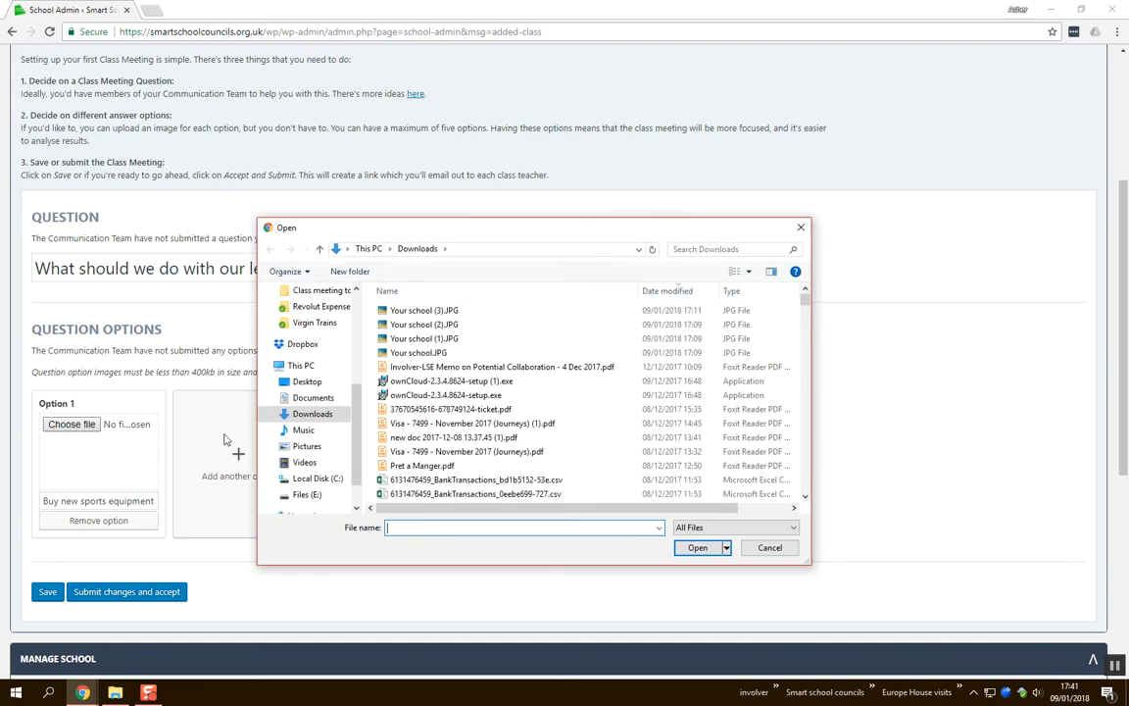
{"action": "left_click", "coordinate": [305, 446]}
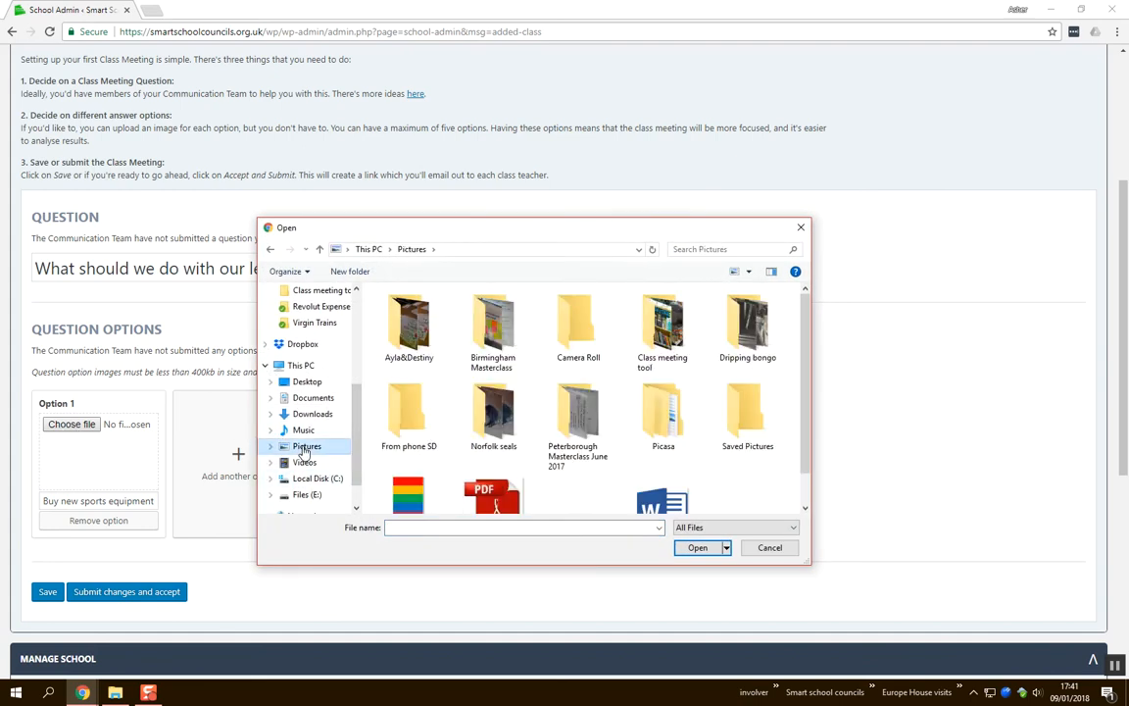
{"action": "double_click", "coordinate": [657, 338]}
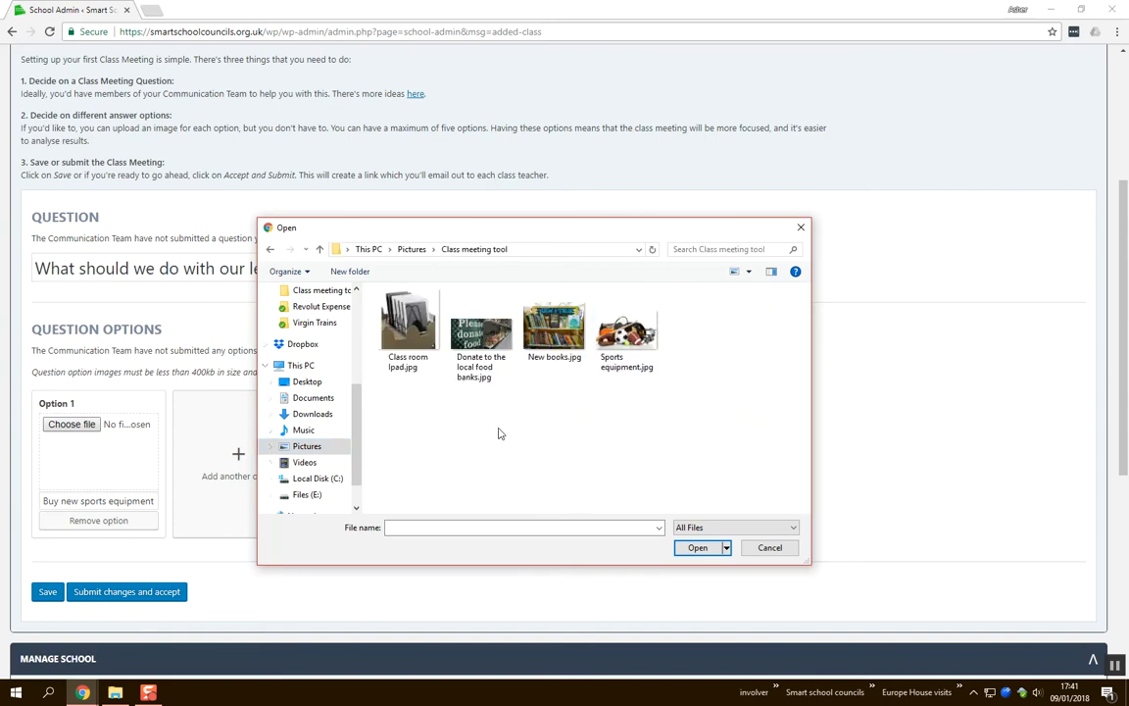
{"action": "left_click", "coordinate": [630, 336]}
{"action": "double_click", "coordinate": [630, 336]}
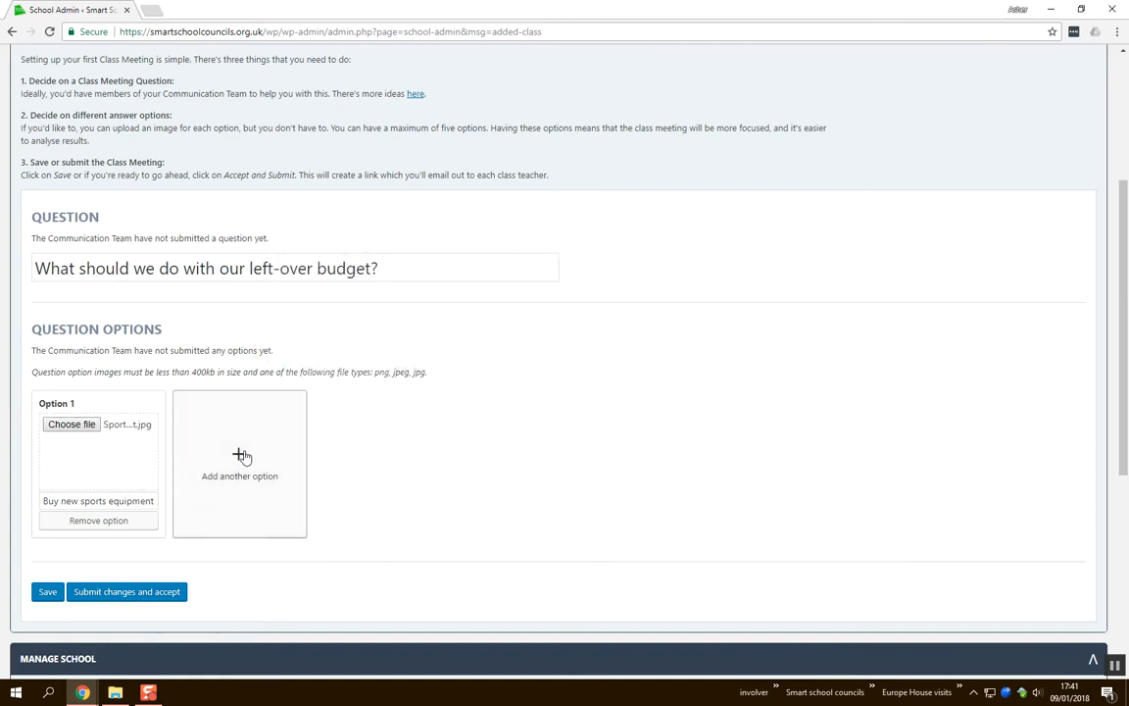
{"action": "left_click", "coordinate": [43, 593]}
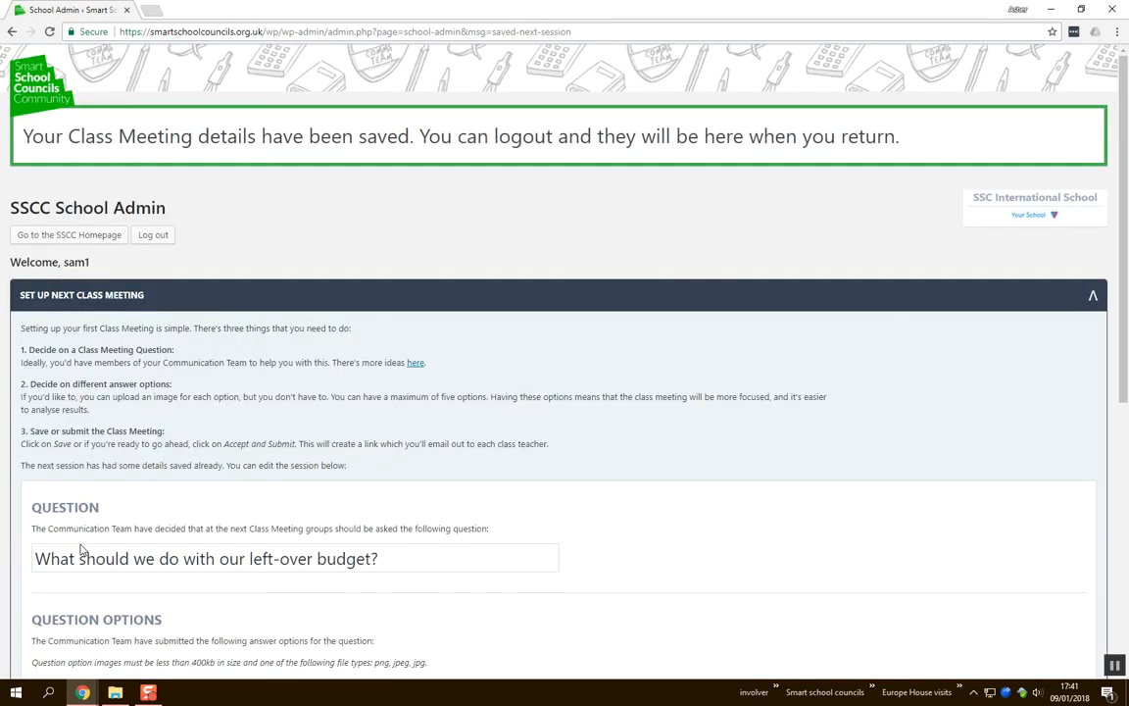
Add a second answer option "Buy new Ipads for each classroom" with the image "Class room Ipad.jpg"
{"action": "scroll", "coordinate": [256, 446], "scroll_direction": "down", "scroll_amount": 2}
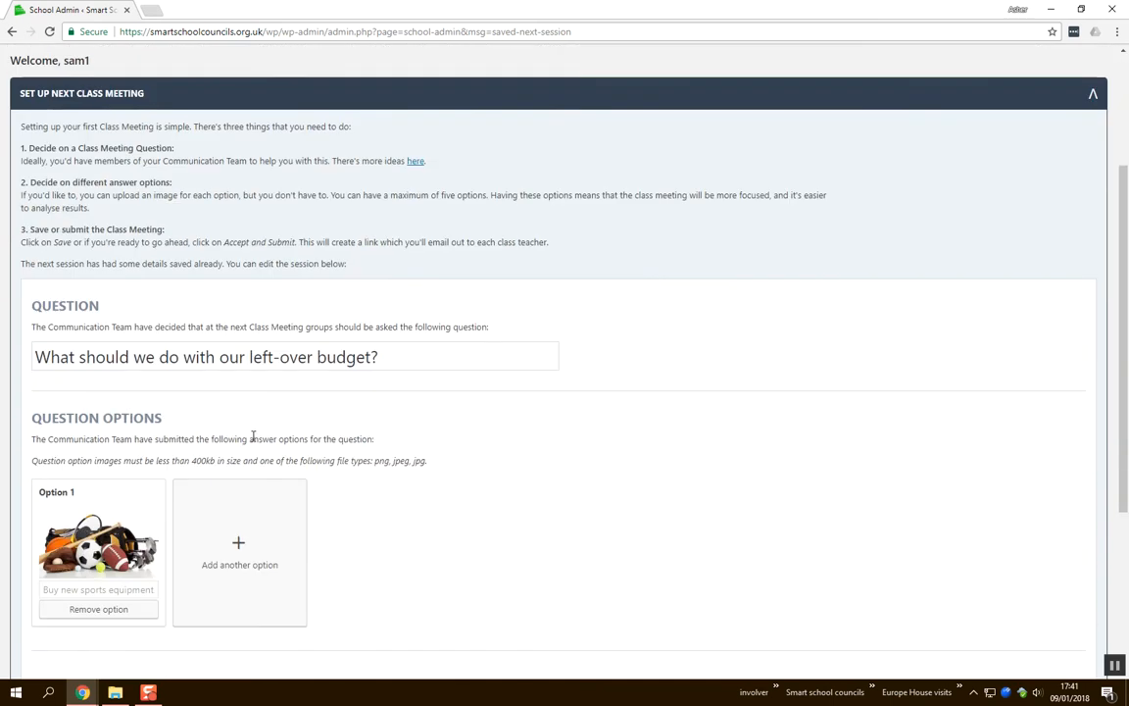
{"action": "scroll", "coordinate": [256, 443], "scroll_direction": "down", "scroll_amount": 2}
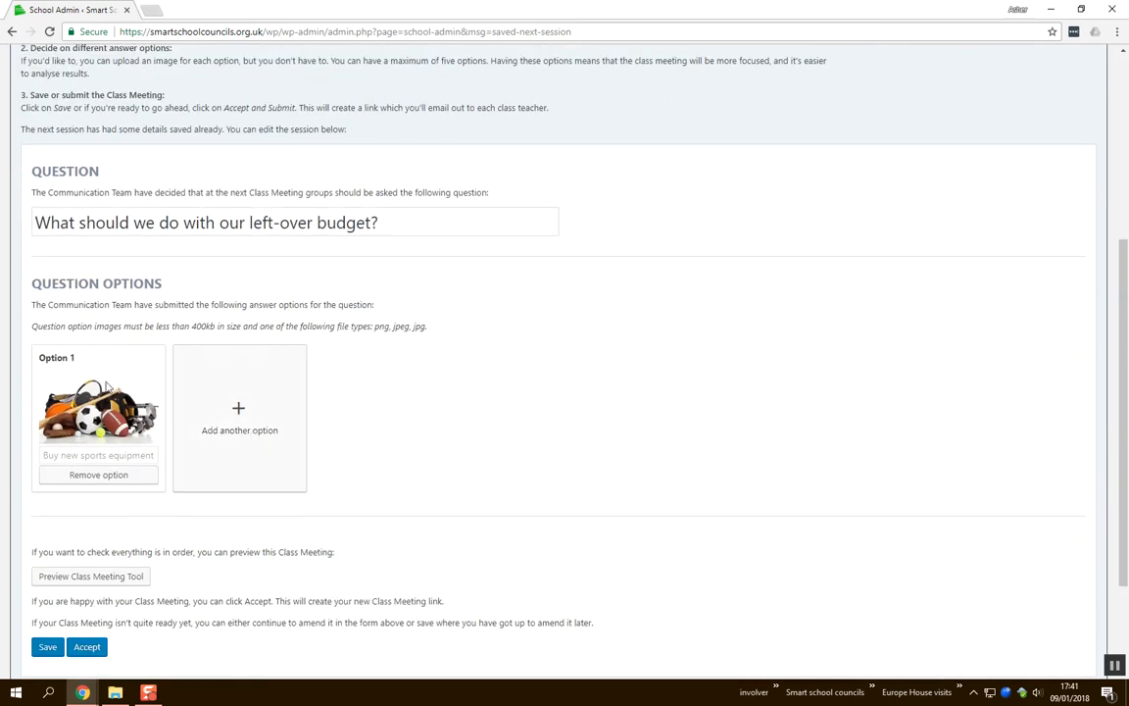
{"action": "left_click", "coordinate": [249, 416]}
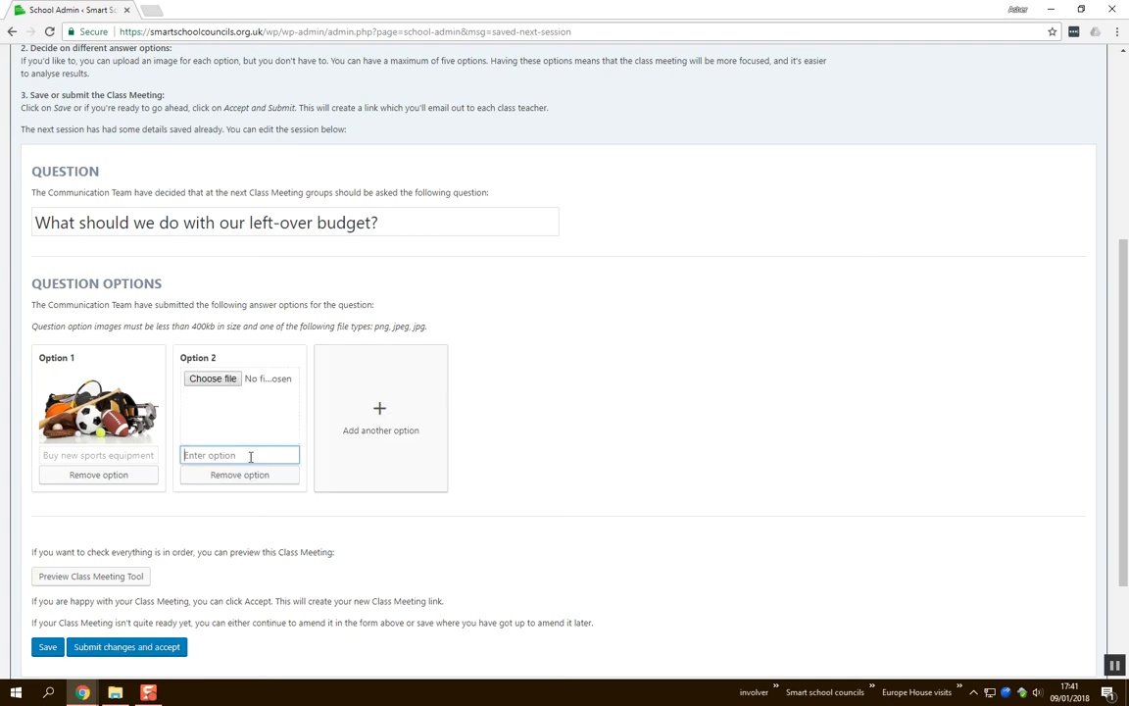
{"action": "type", "text": "Buy new Ipads for each classroom"}
{"action": "left_click", "coordinate": [212, 378]}
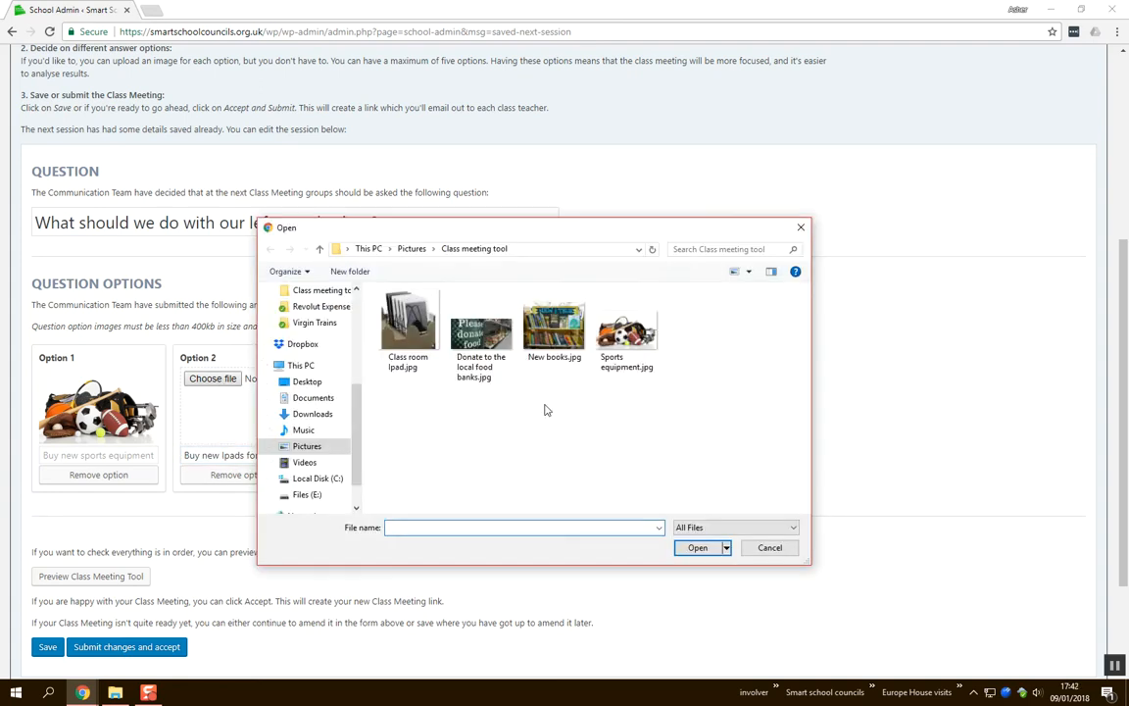
{"action": "double_click", "coordinate": [407, 321]}
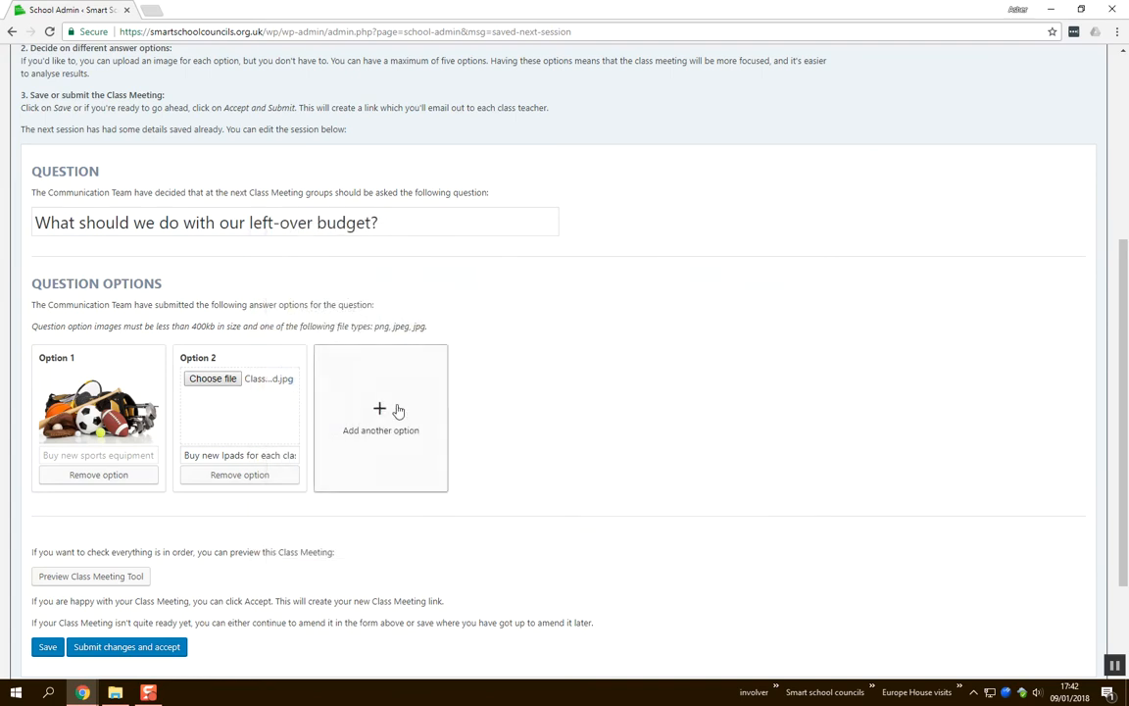
Add a third answer option "Buy new books for our library" with the image "New books.jpg"
{"action": "left_click", "coordinate": [382, 411]}
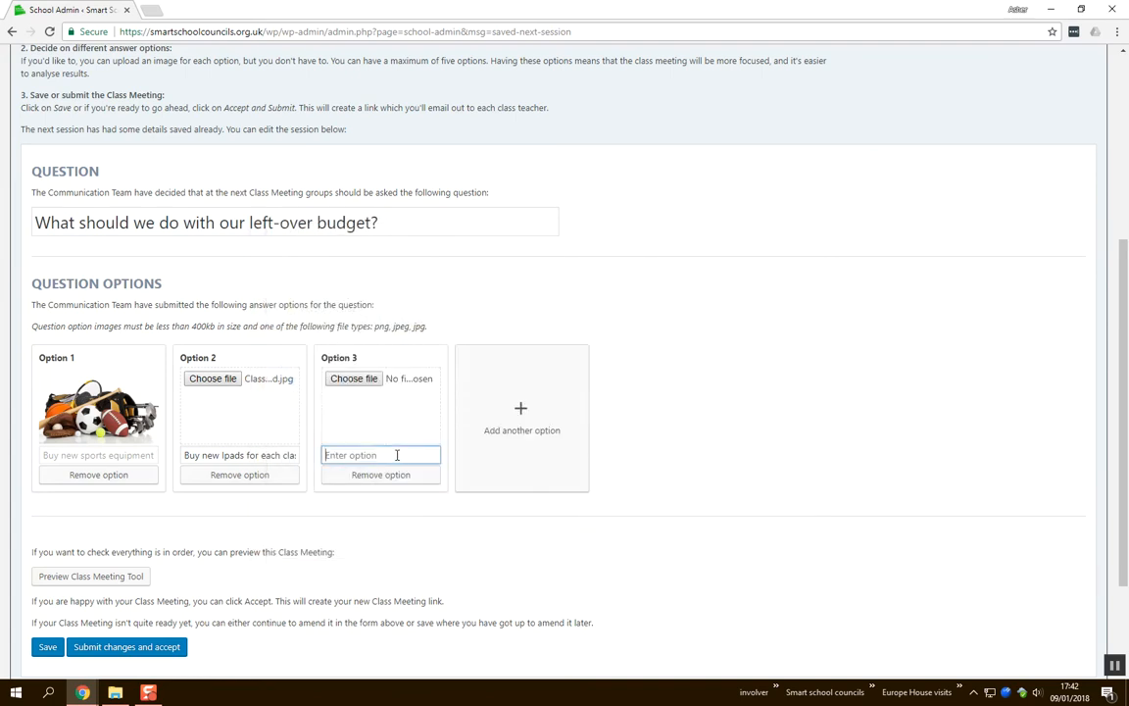
{"action": "type", "text": "Buy"}
{"action": "type", "text": " new bo"}
{"action": "type", "text": "oks for our"}
{"action": "type", "text": " library"}
{"action": "left_click", "coordinate": [354, 378]}
{"action": "left_click", "coordinate": [554, 326]}
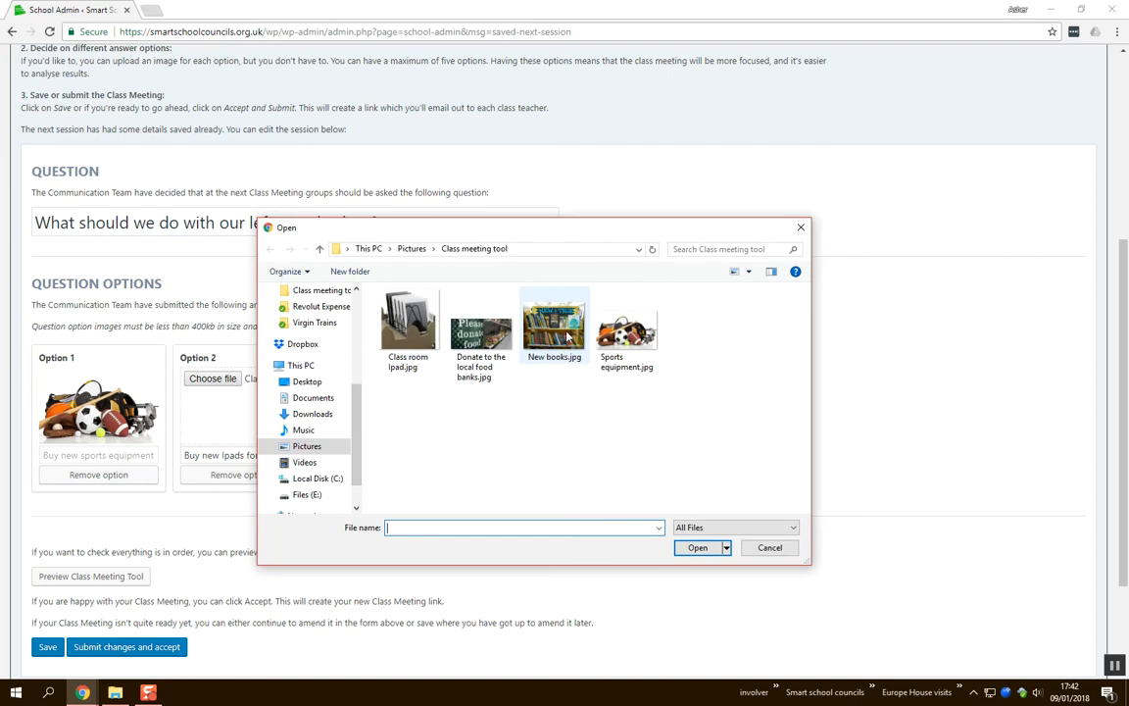
{"action": "double_click", "coordinate": [554, 327]}
Add a fourth answer option "Donate the budget to the local food bank" with "Donate to the local food banks.jpg", and save the class meeting
{"action": "left_click", "coordinate": [526, 419]}
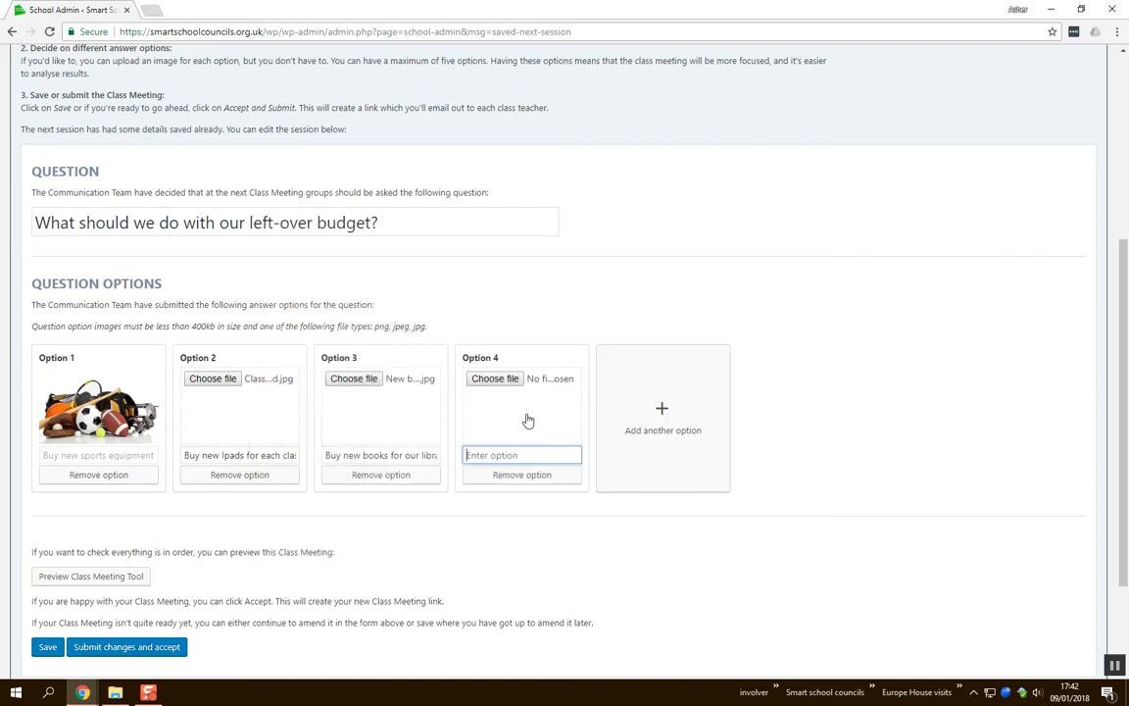
{"action": "type", "text": "Donate the"}
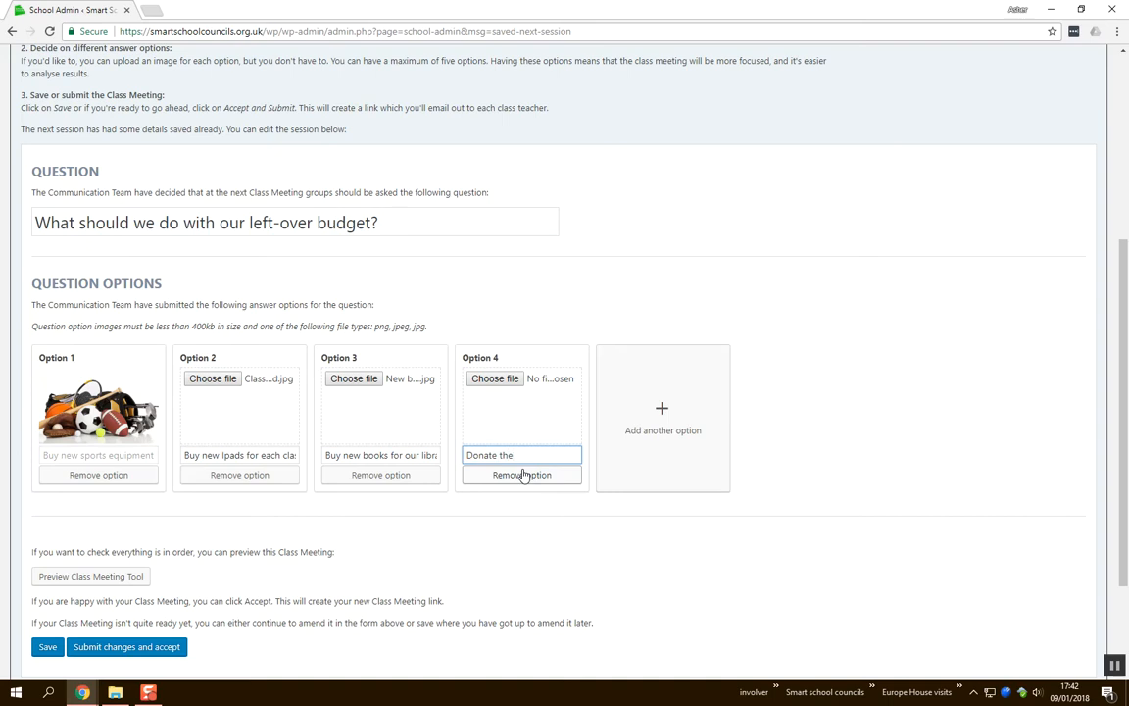
{"action": "type", "text": " budget to the local food bank"}
{"action": "left_click", "coordinate": [516, 382]}
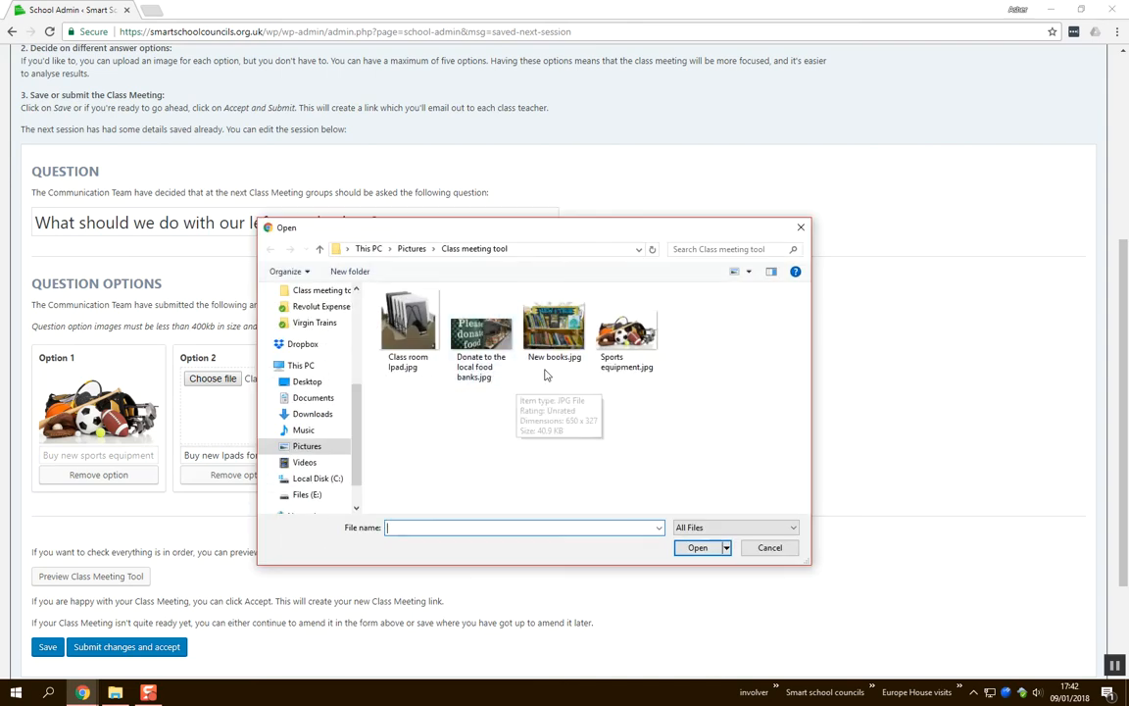
{"action": "double_click", "coordinate": [481, 331]}
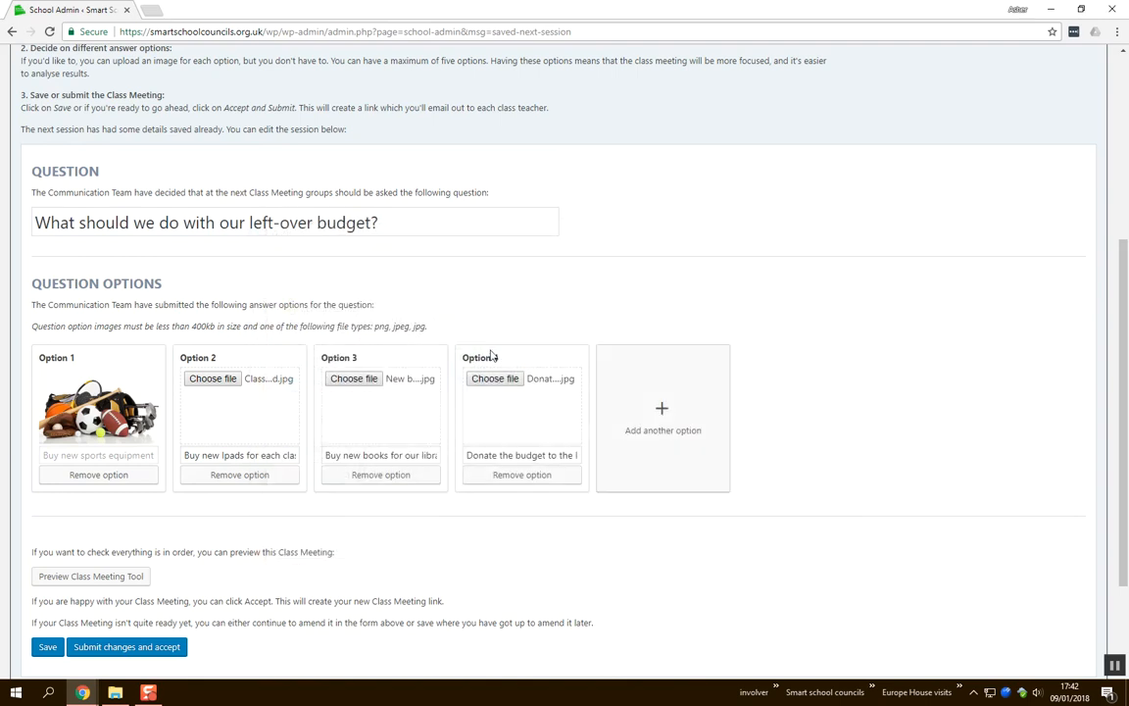
{"action": "left_click", "coordinate": [48, 650]}
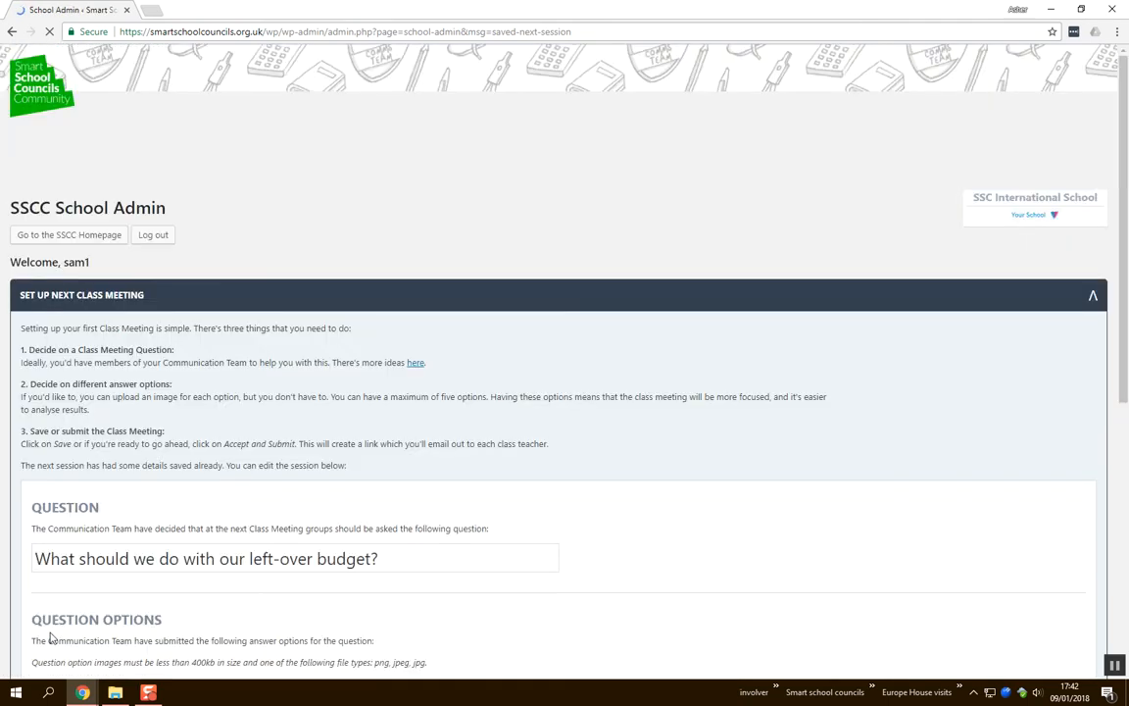
Review the saved question and its four illustrated options, and accept the class meeting to create its link
{"action": "scroll", "coordinate": [376, 299], "scroll_direction": "down", "scroll_amount": 3}
{"action": "scroll", "coordinate": [375, 274], "scroll_direction": "up", "scroll_amount": 3}
{"action": "scroll", "coordinate": [421, 225], "scroll_direction": "down", "scroll_amount": 3}
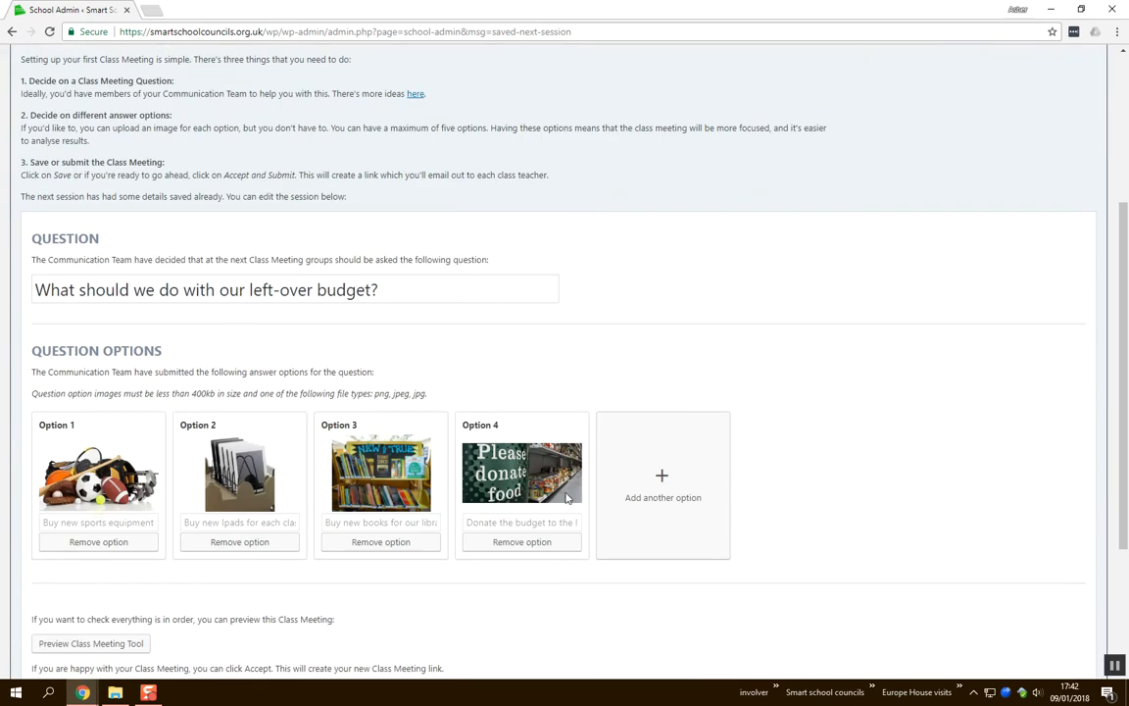
{"action": "scroll", "coordinate": [804, 411], "scroll_direction": "down", "scroll_amount": 2}
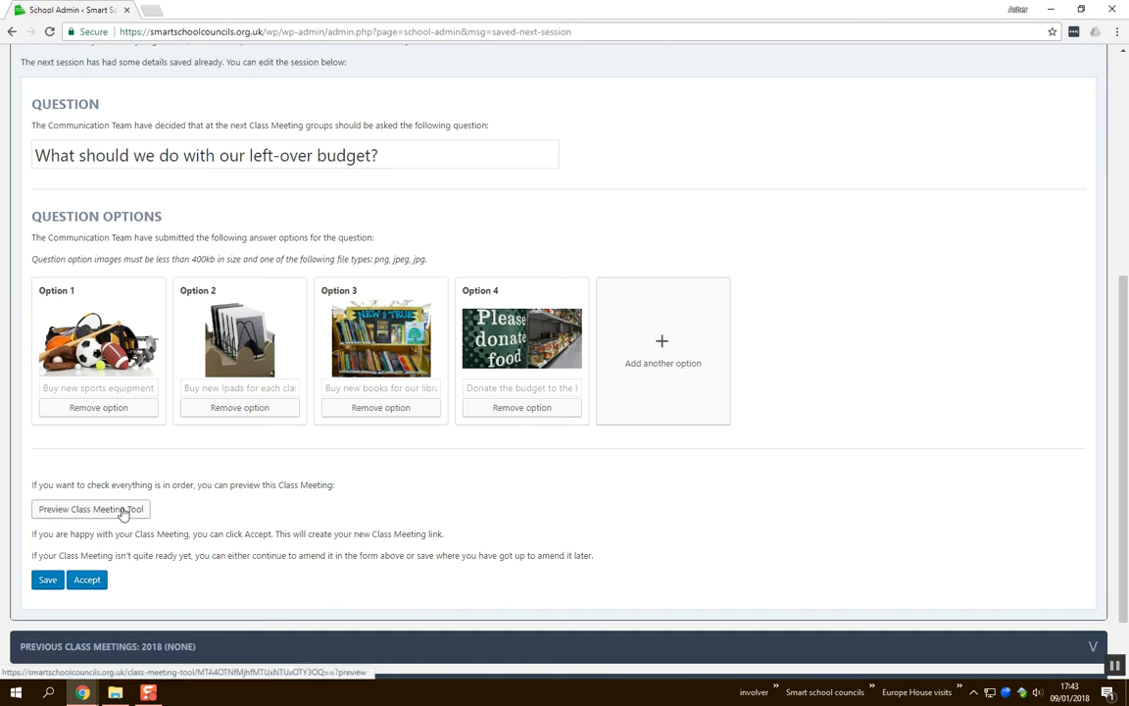
{"action": "left_click", "coordinate": [87, 579]}
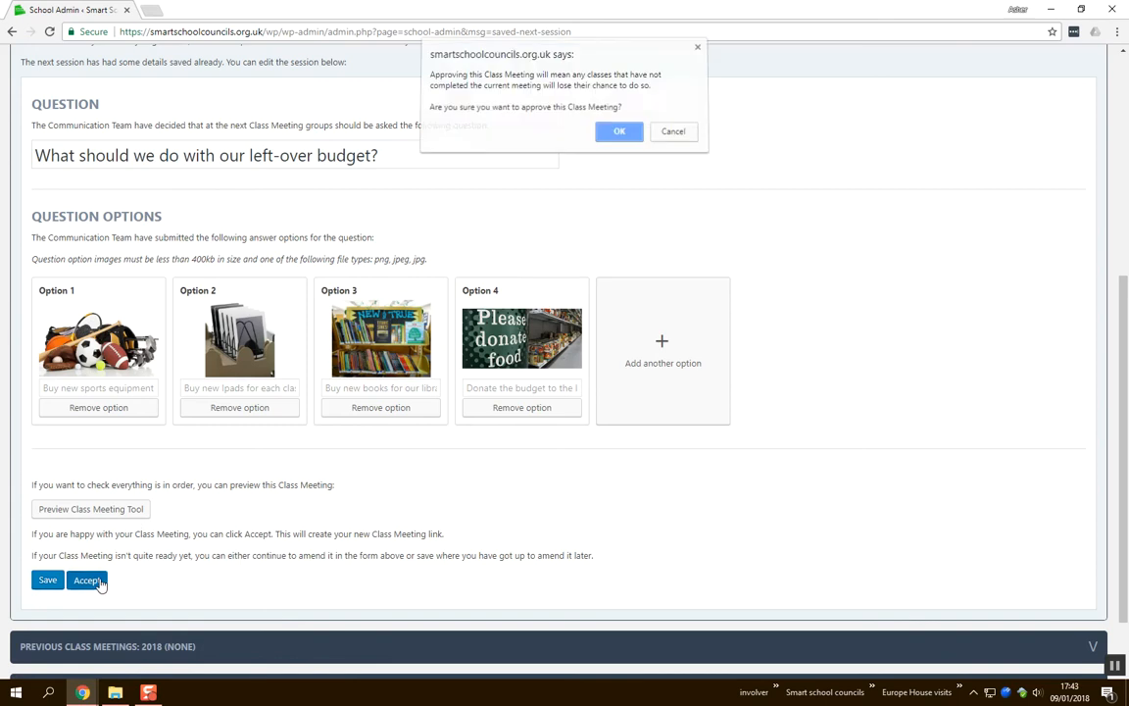
{"action": "left_click", "coordinate": [620, 136]}
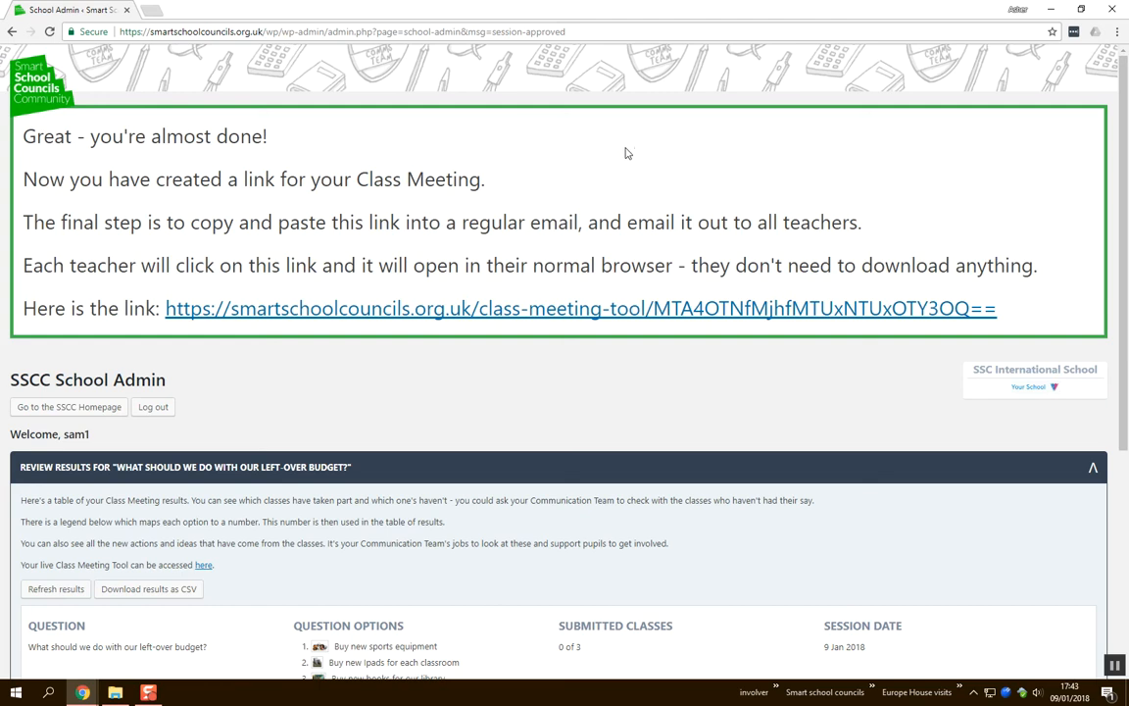
Open the new class meeting link in a separate browser tab and begin the meeting
{"action": "right_click", "coordinate": [571, 316]}
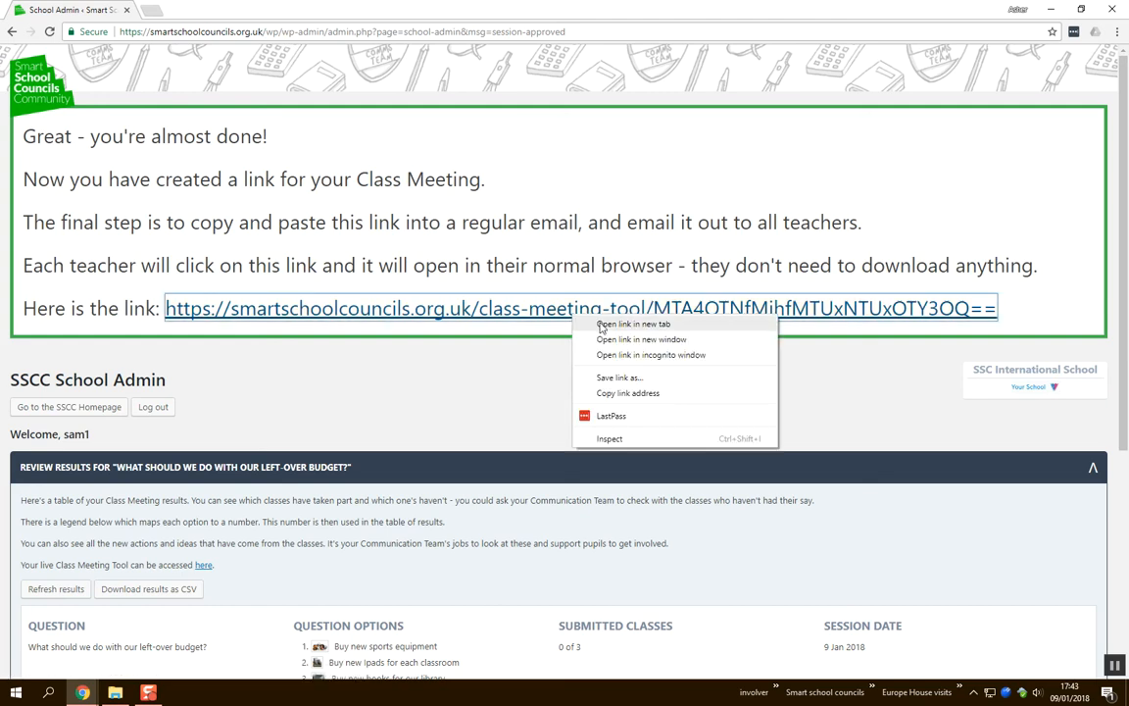
{"action": "left_click", "coordinate": [602, 325]}
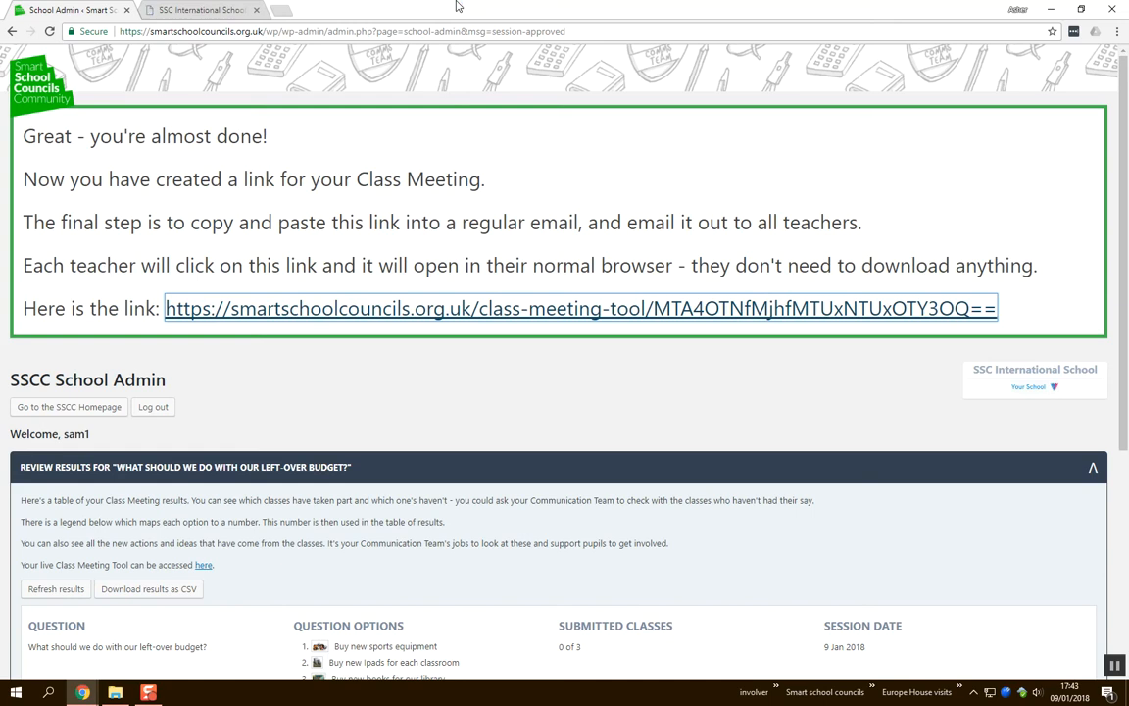
{"action": "left_click", "coordinate": [206, 11]}
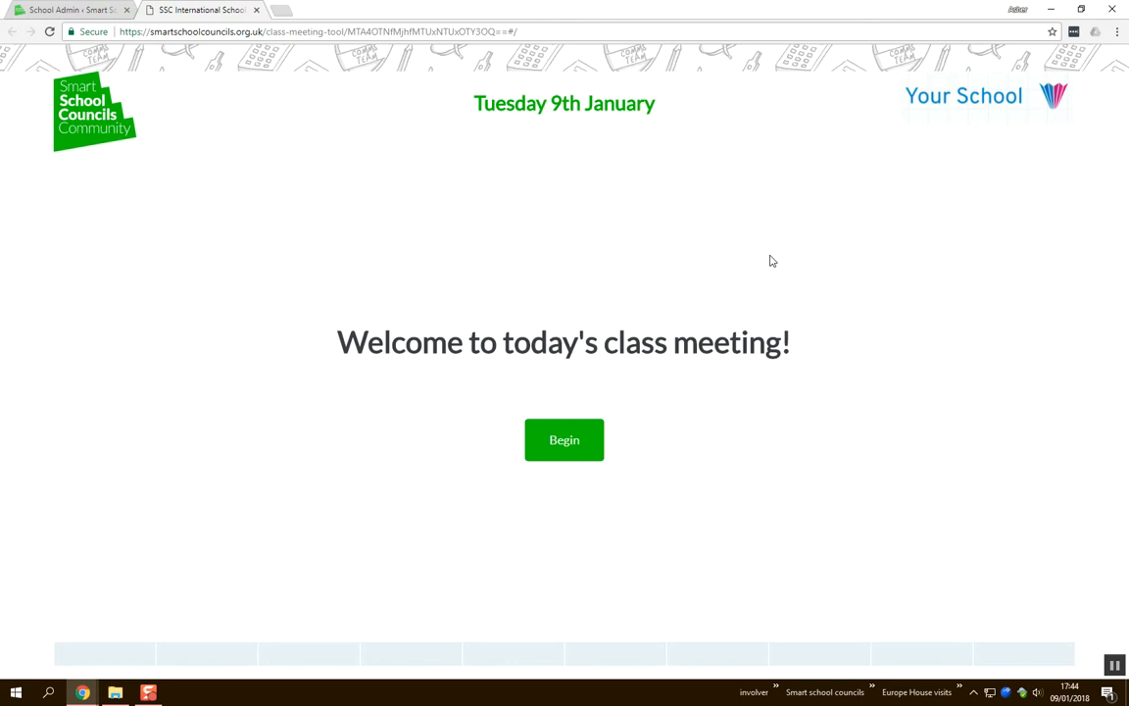
{"action": "left_click", "coordinate": [560, 443]}
Set up the meeting for Hawthorn Class with the leader's and notetaker's first names, and continue to the groups stage
{"action": "left_click", "coordinate": [351, 394]}
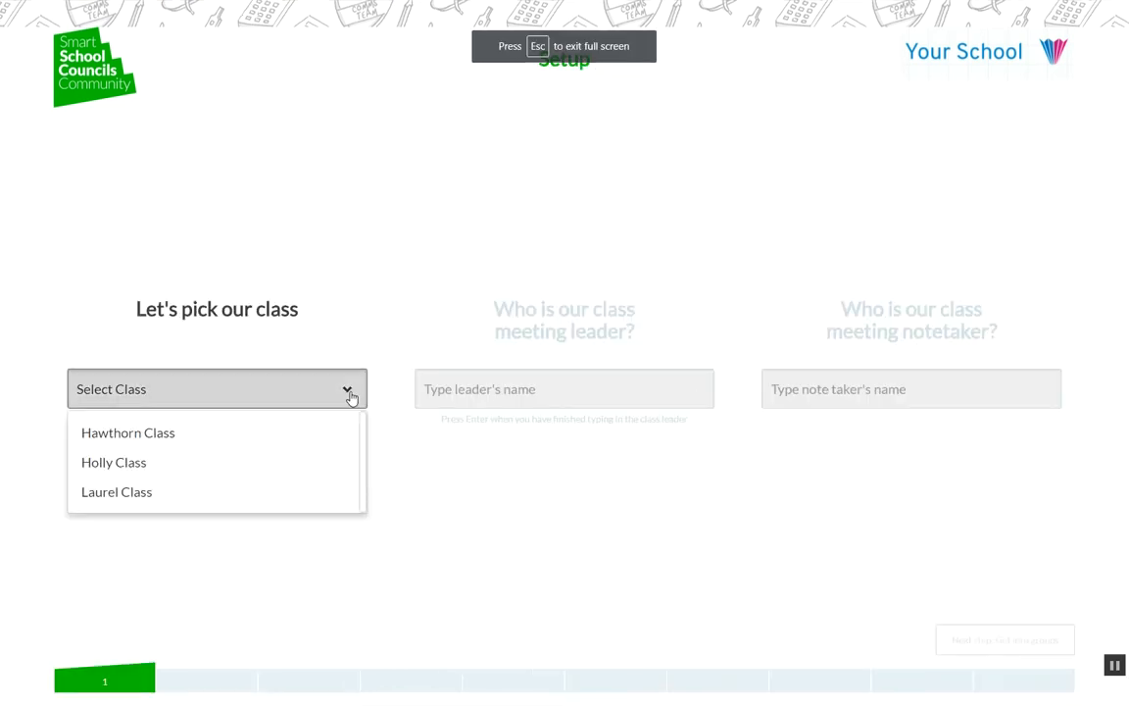
{"action": "left_click", "coordinate": [177, 437]}
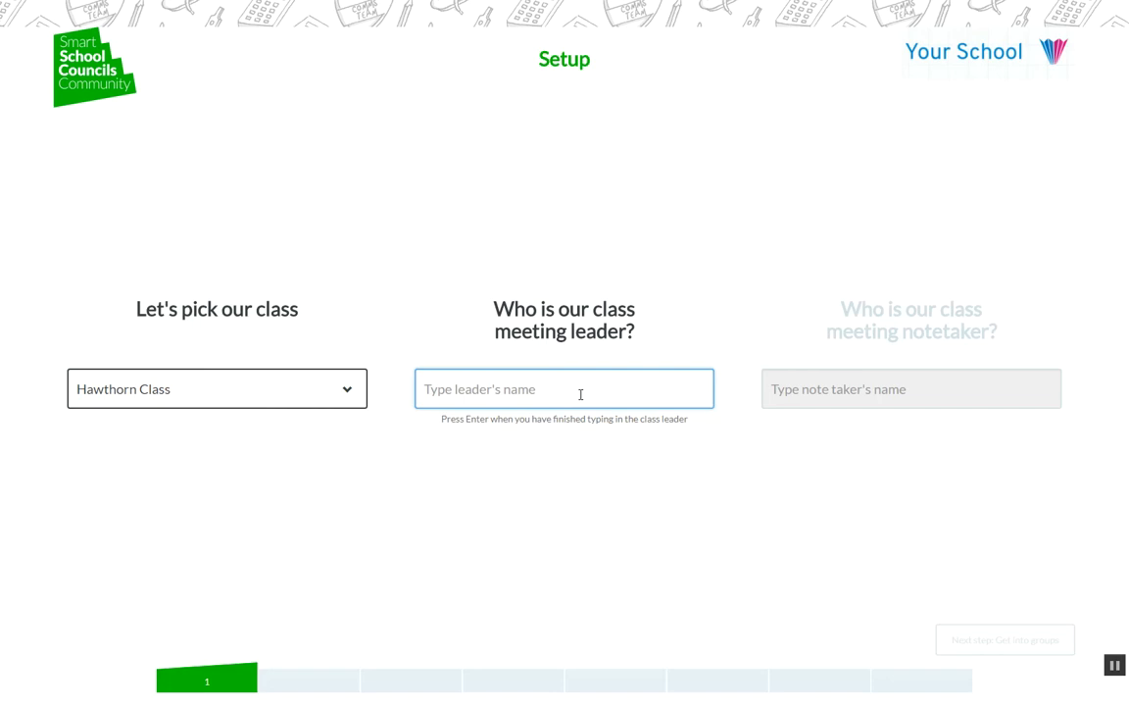
{"action": "type", "text": "Holly"}
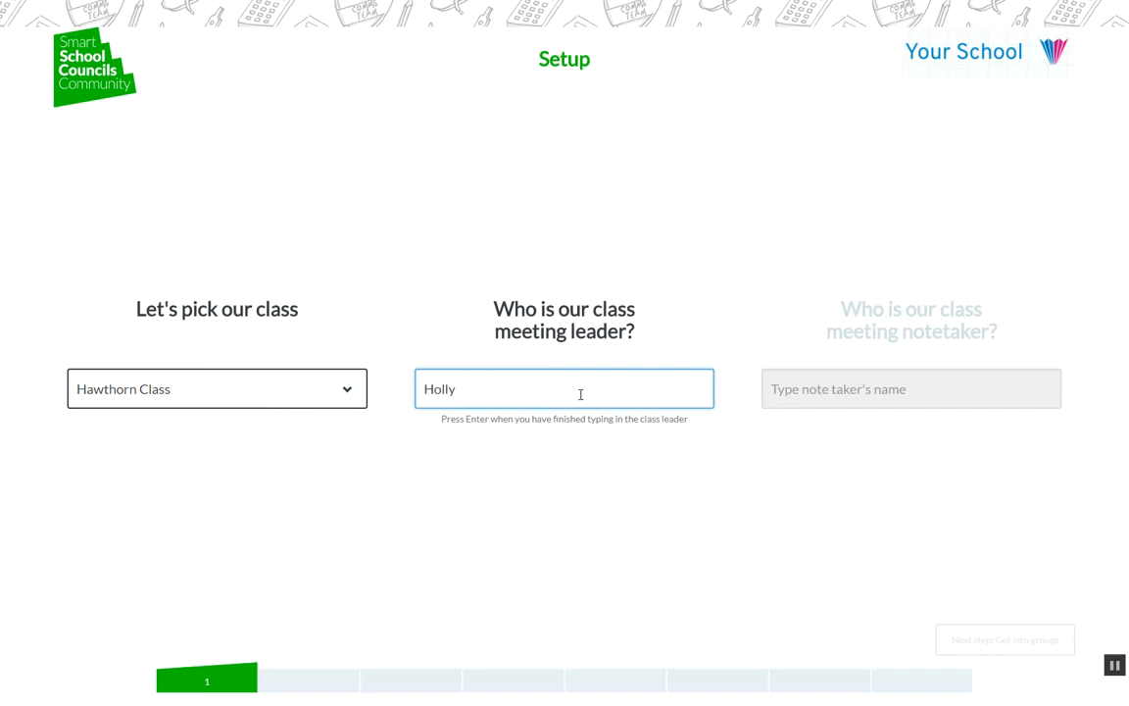
{"action": "key", "text": "Return"}
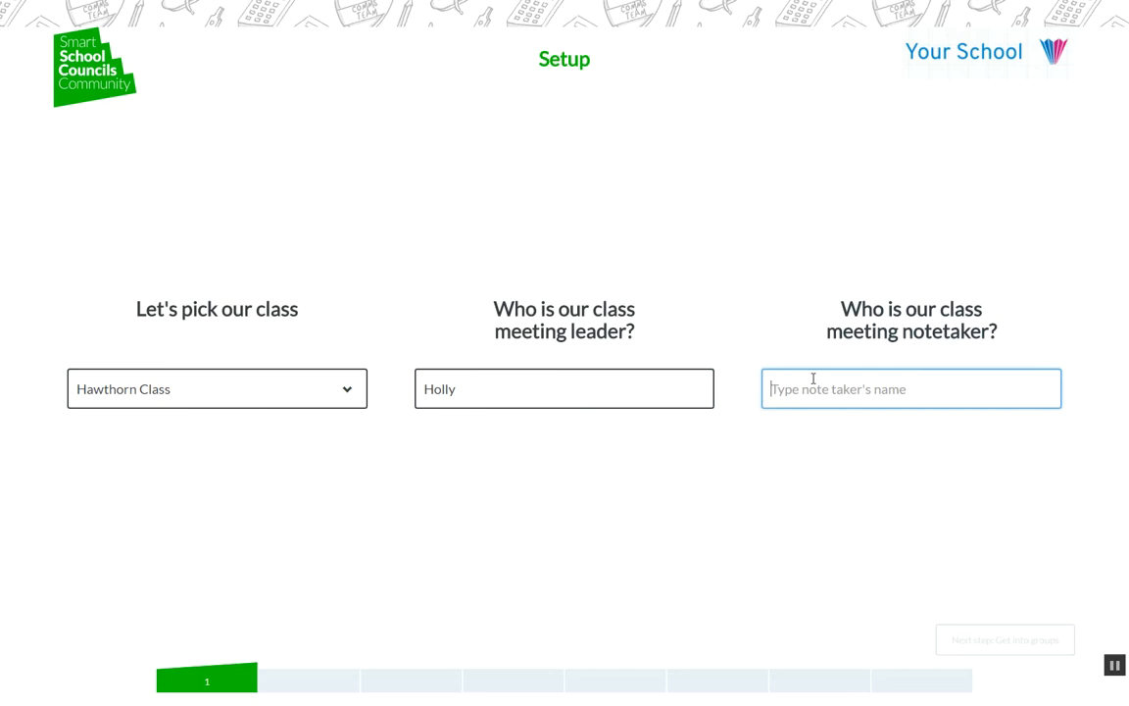
{"action": "type", "text": "S"}
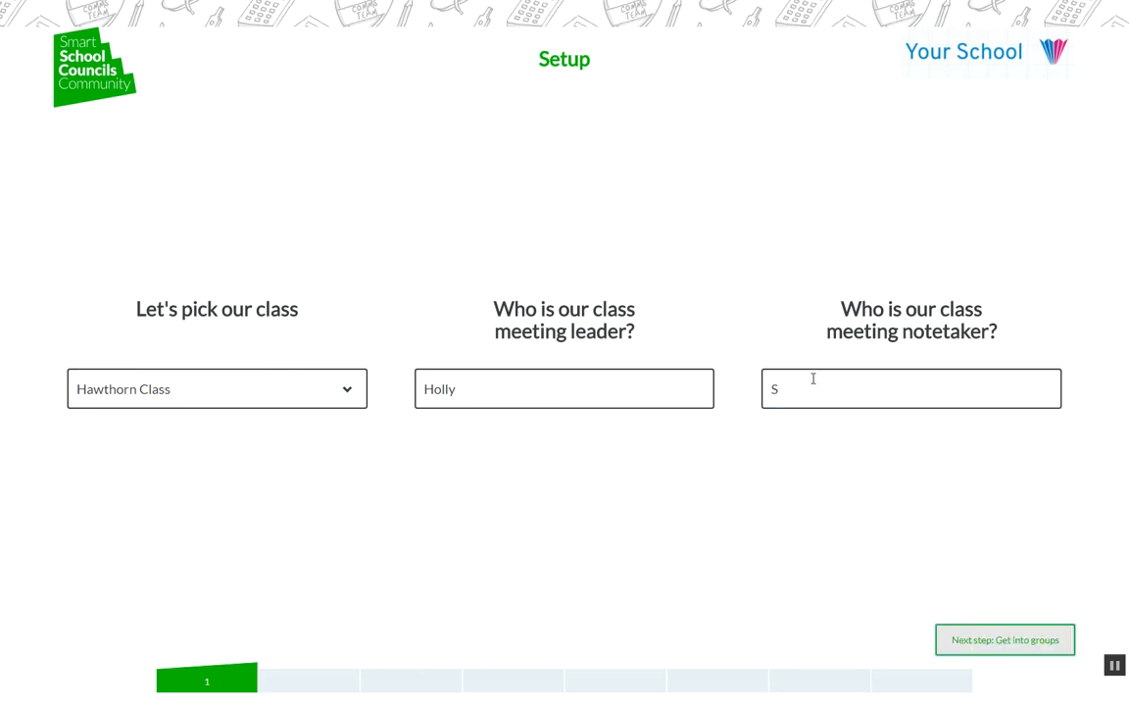
{"action": "type", "text": "g"}
{"action": "key", "text": "BackSpace"}
{"action": "type", "text": "huan"}
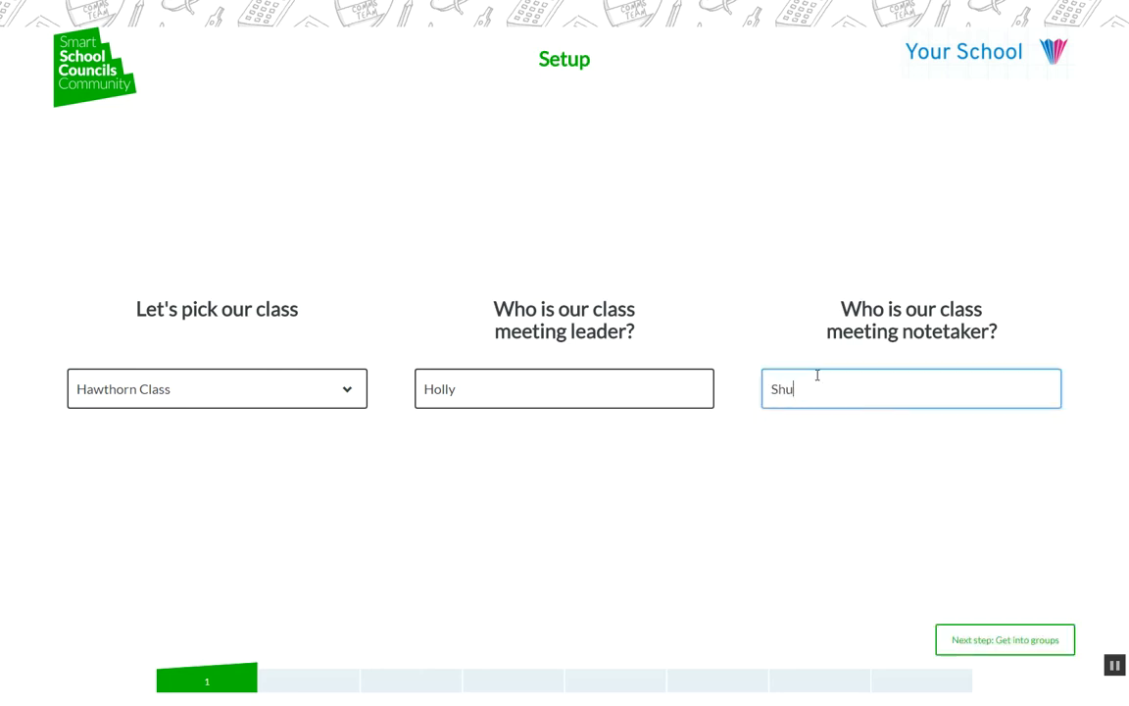
{"action": "key", "text": "BackSpace"}
{"action": "key", "text": "BackSpace"}
{"action": "key", "text": "BackSpace"}
{"action": "type", "text": "aun"}
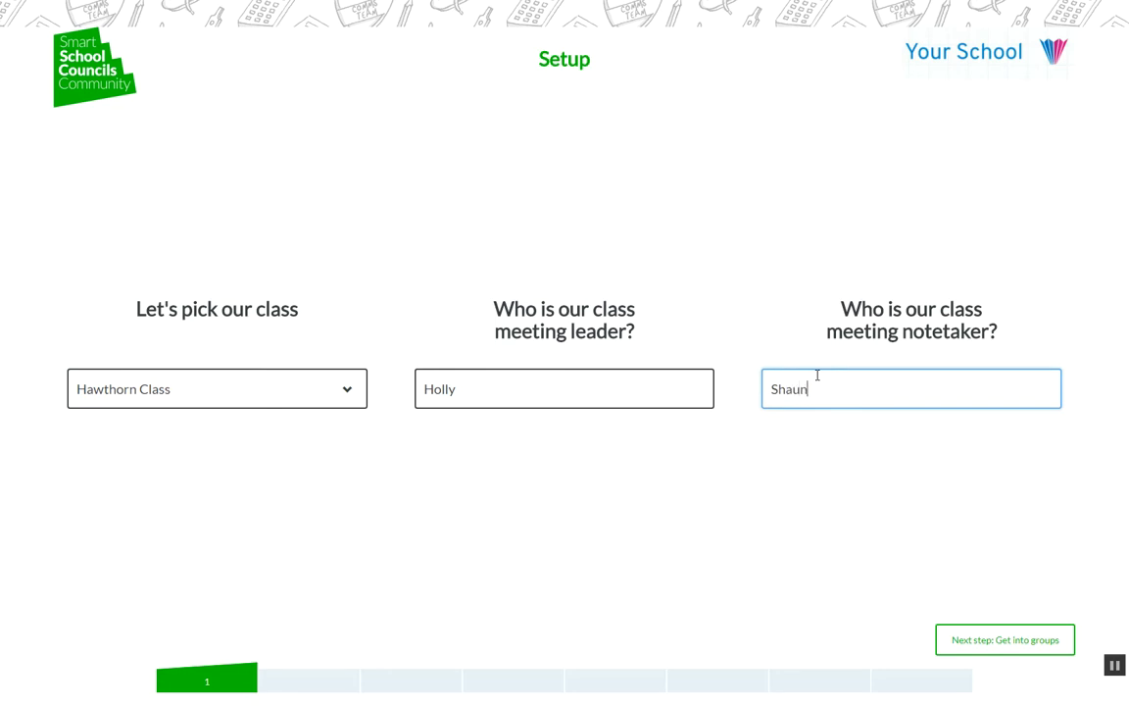
{"action": "left_click", "coordinate": [1005, 642]}
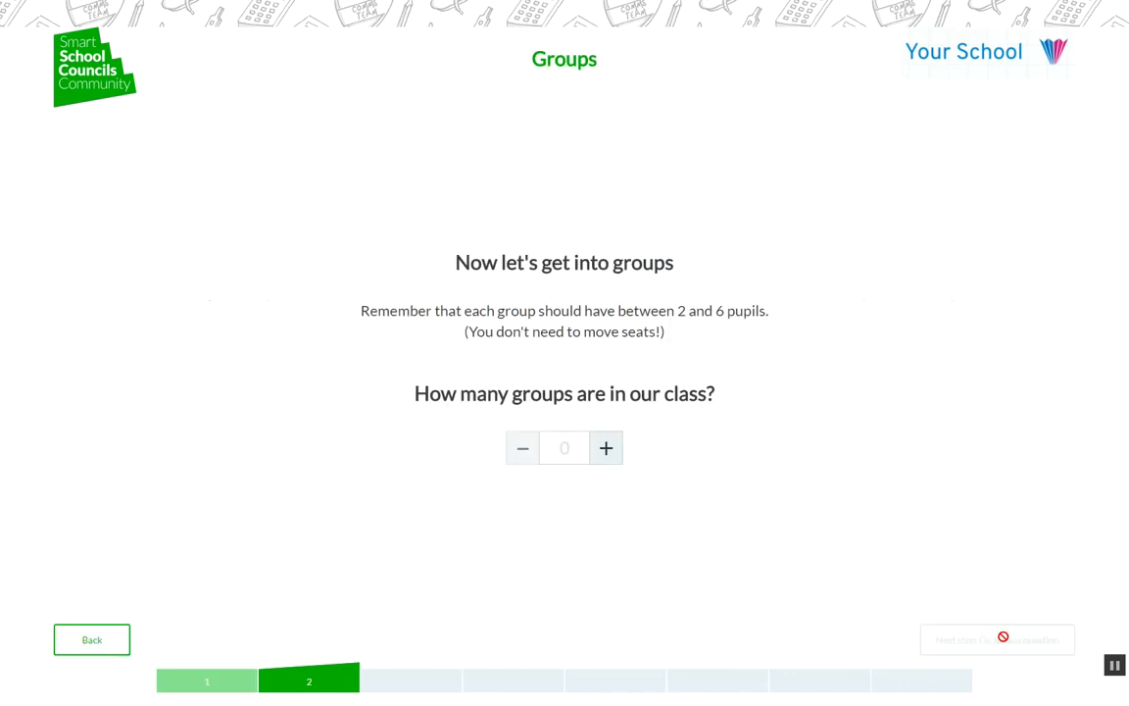
Set the number of groups in the class to 4 and confirm it to go to the new question
{"action": "double_click", "coordinate": [606, 449]}
{"action": "left_click", "coordinate": [605, 449]}
{"action": "left_click", "coordinate": [605, 448]}
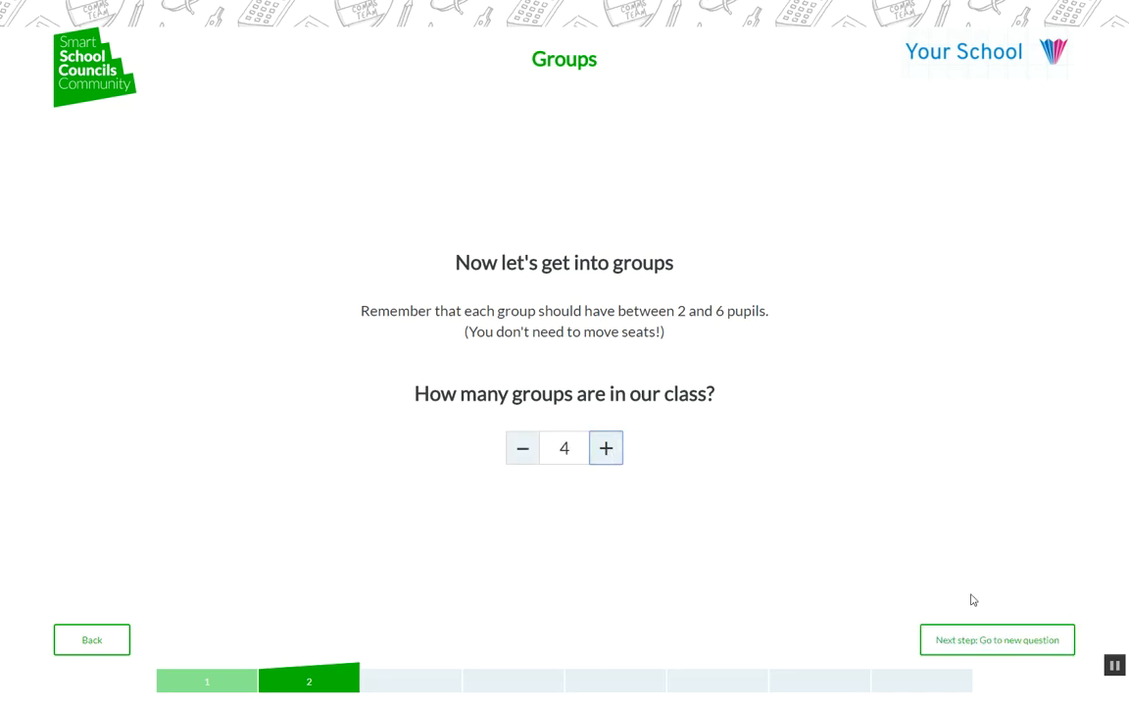
{"action": "left_click", "coordinate": [987, 650]}
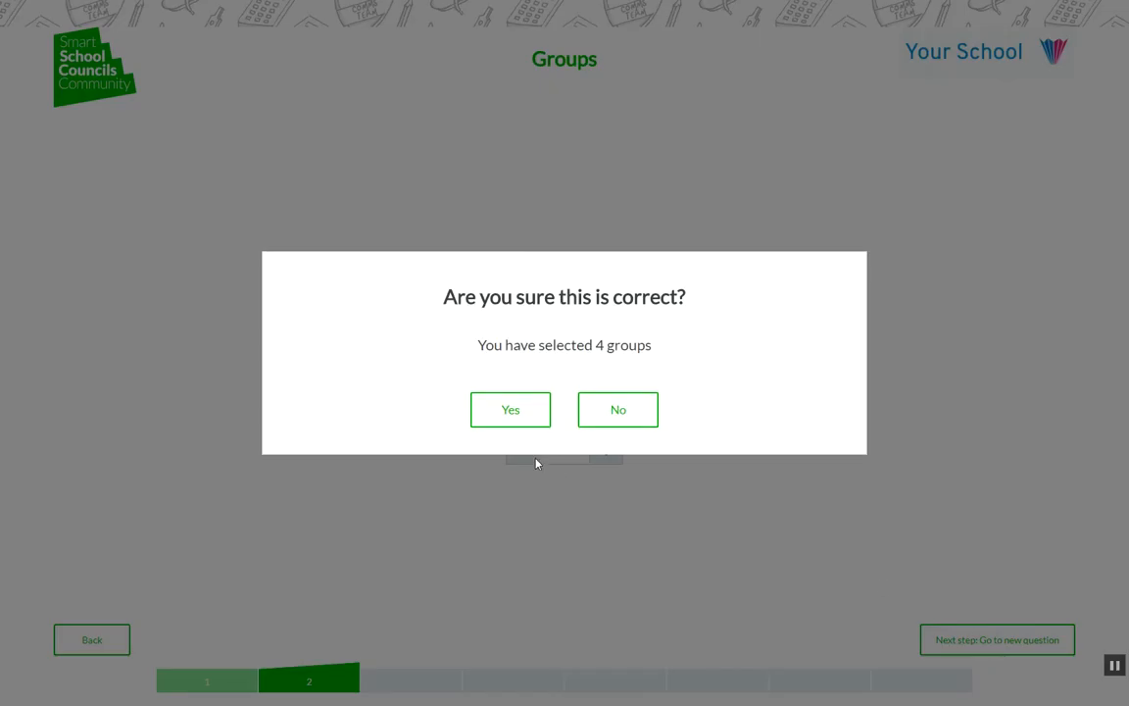
{"action": "left_click", "coordinate": [532, 419]}
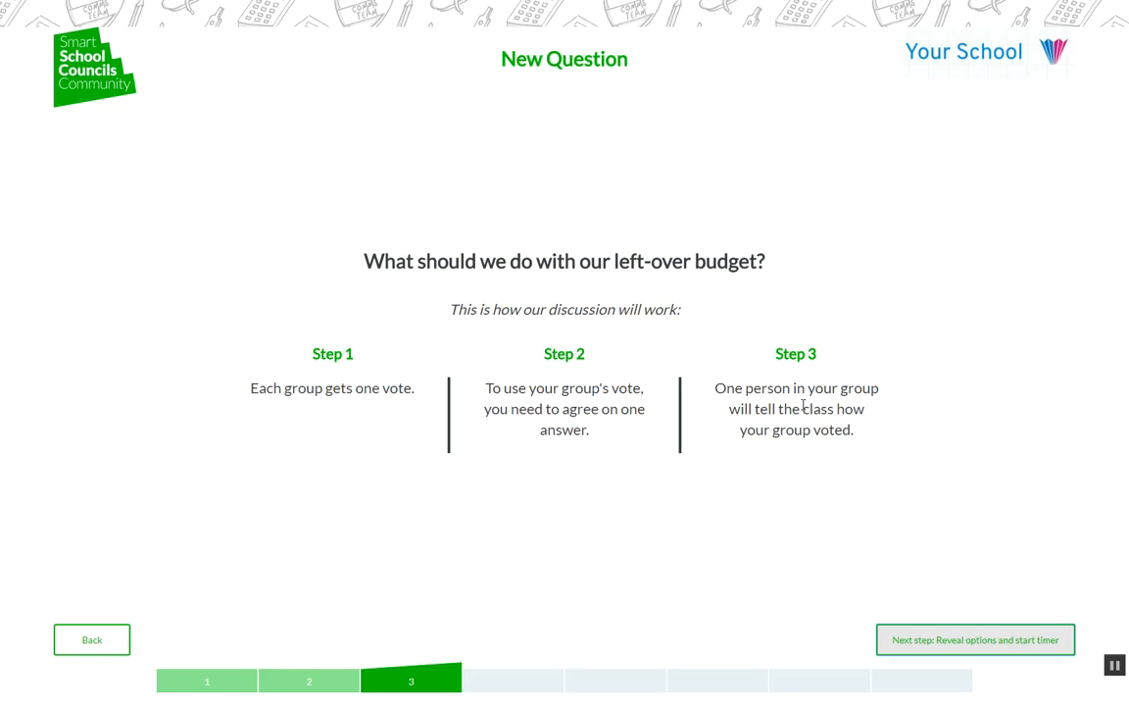
Reveal the answer options with the discussion timer, and end the discussion early to go to vote entry
{"action": "left_click", "coordinate": [950, 643]}
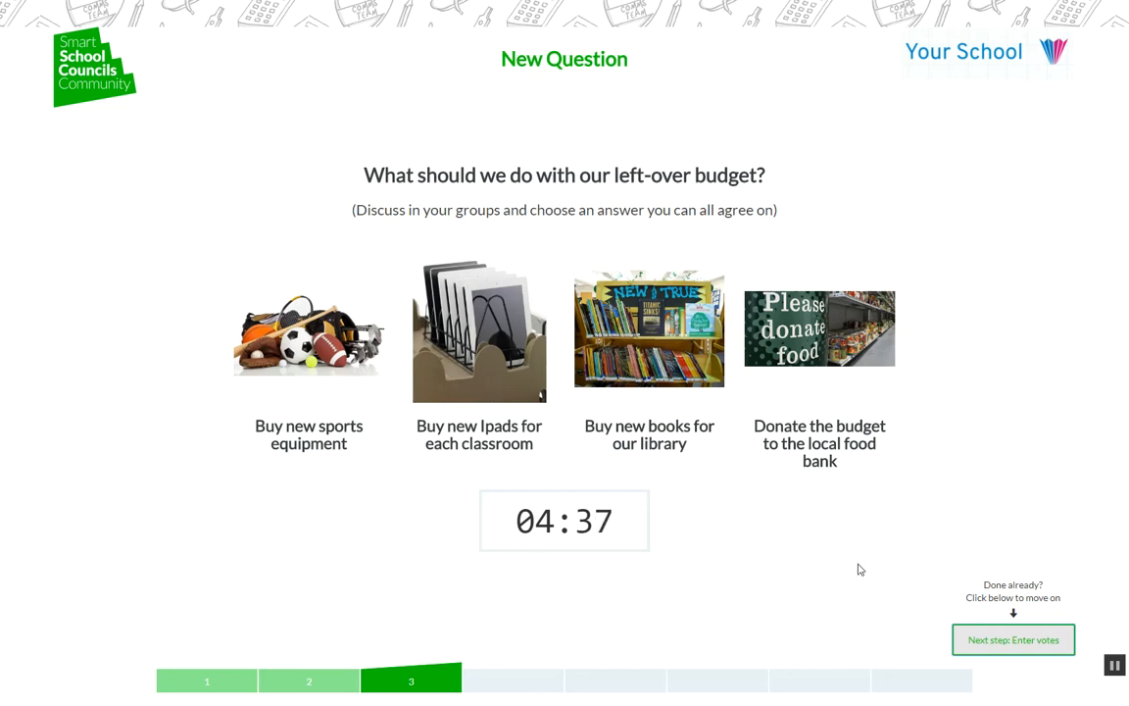
{"action": "left_click", "coordinate": [1013, 640]}
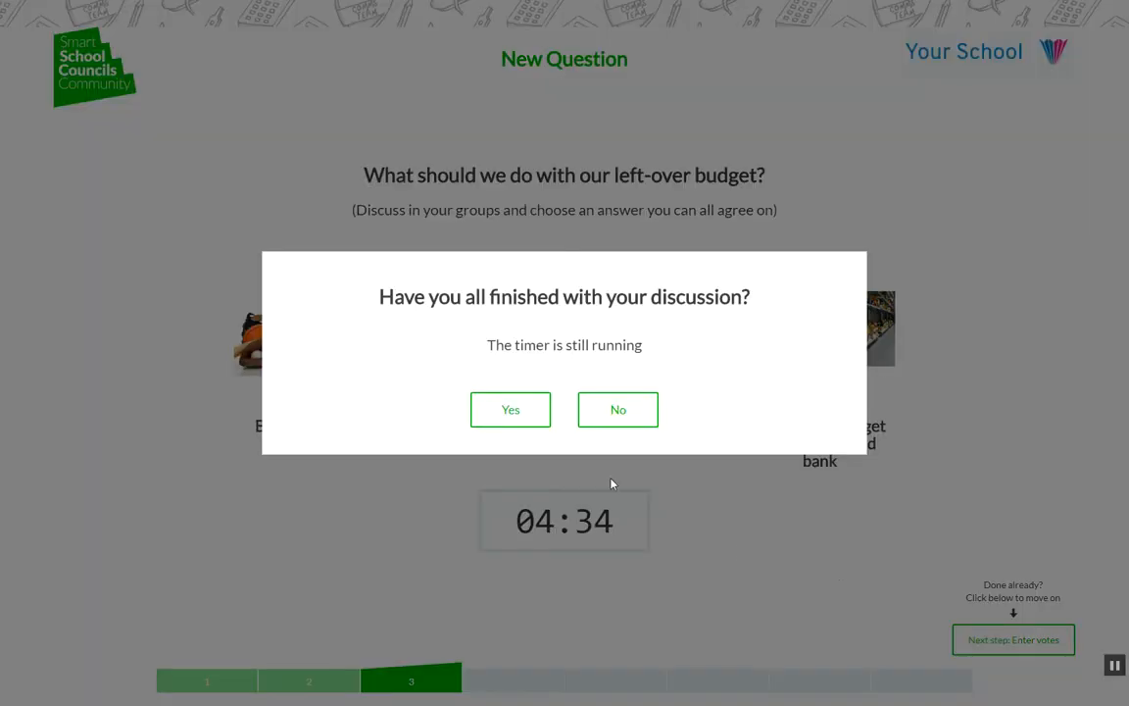
{"action": "left_click", "coordinate": [525, 420]}
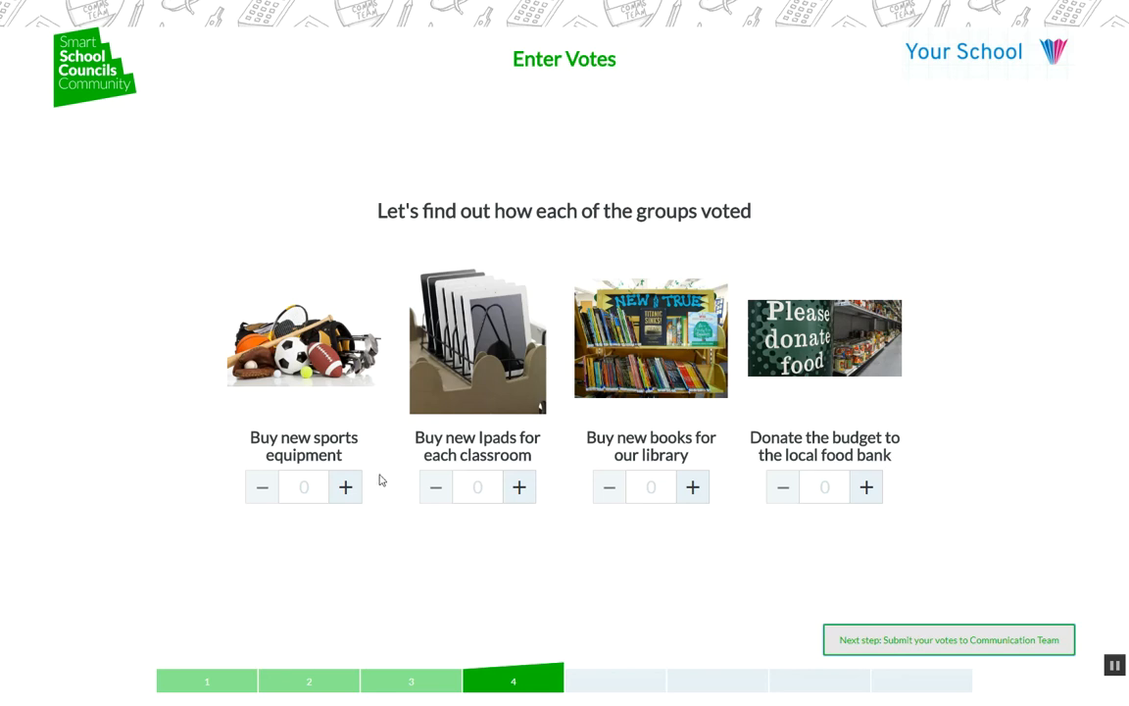
Enter the group votes: 1 for sports equipment, 1 for library books and 2 for the local food bank
{"action": "left_click", "coordinate": [346, 489]}
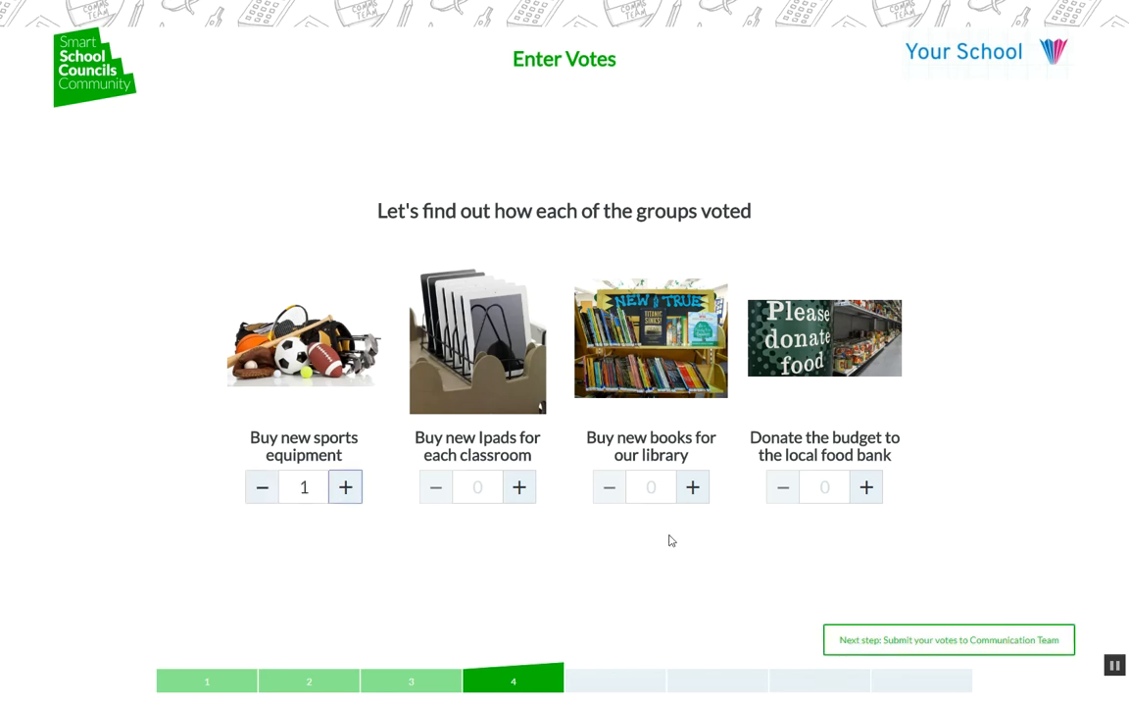
{"action": "left_click", "coordinate": [695, 490]}
{"action": "left_click", "coordinate": [866, 487]}
{"action": "left_click", "coordinate": [867, 487]}
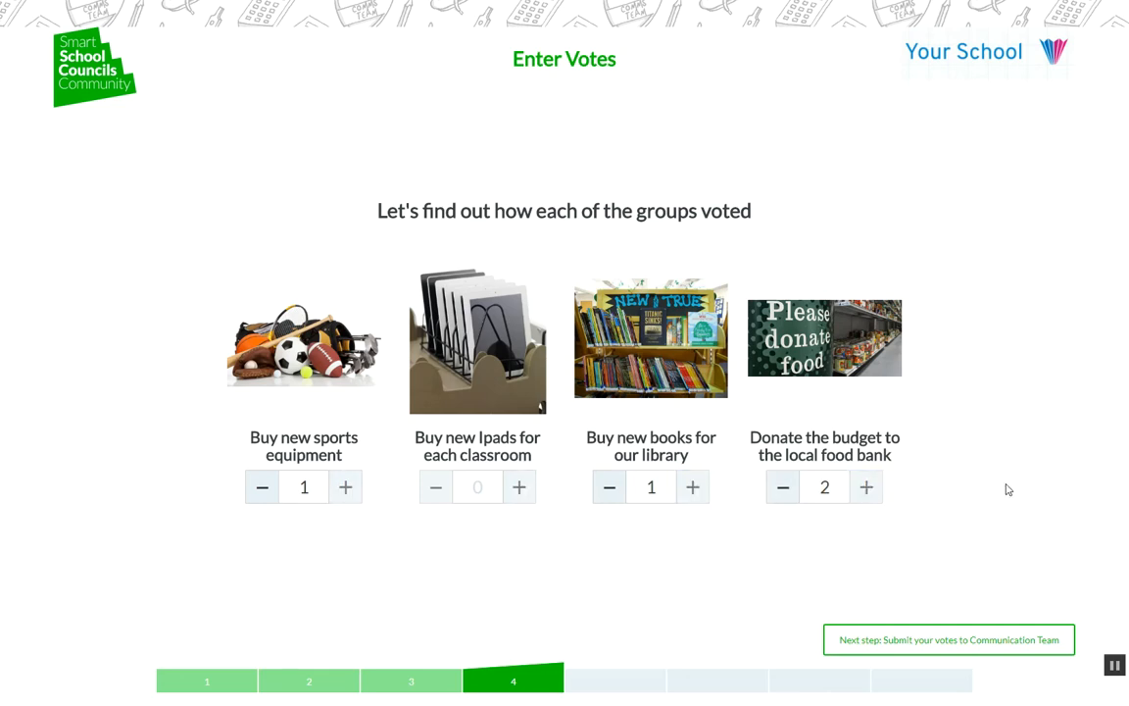
Submit the group votes to the Communication Team and continue to the new actions stage
{"action": "left_click", "coordinate": [981, 638]}
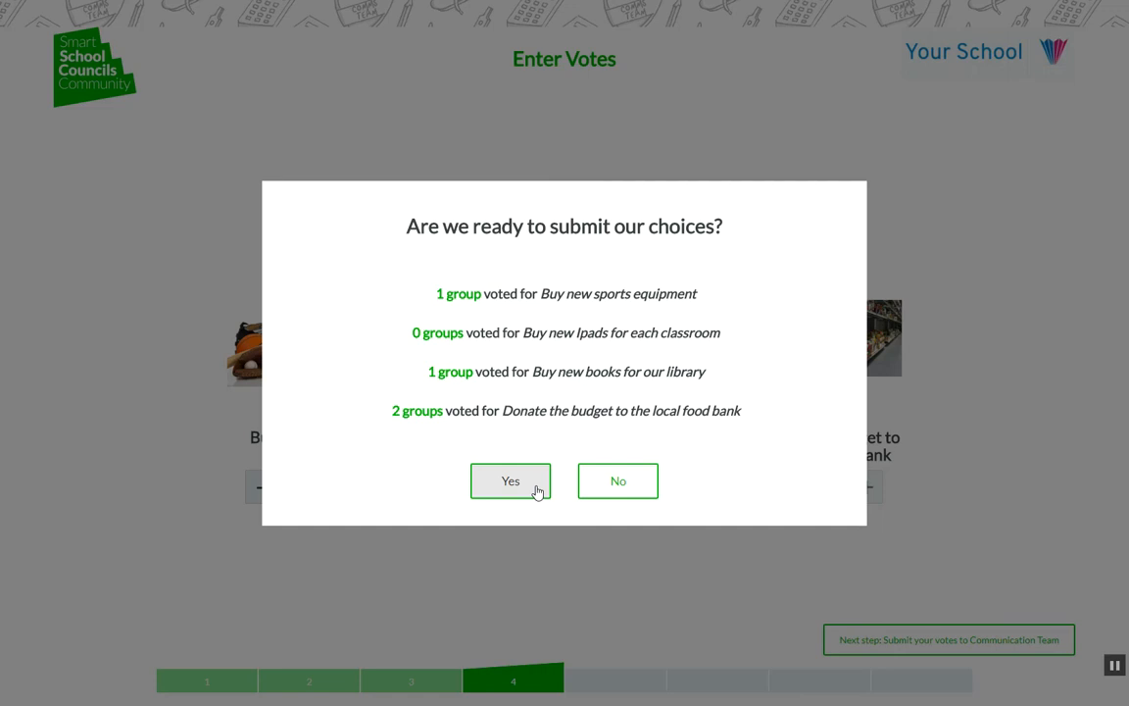
{"action": "left_click", "coordinate": [511, 480]}
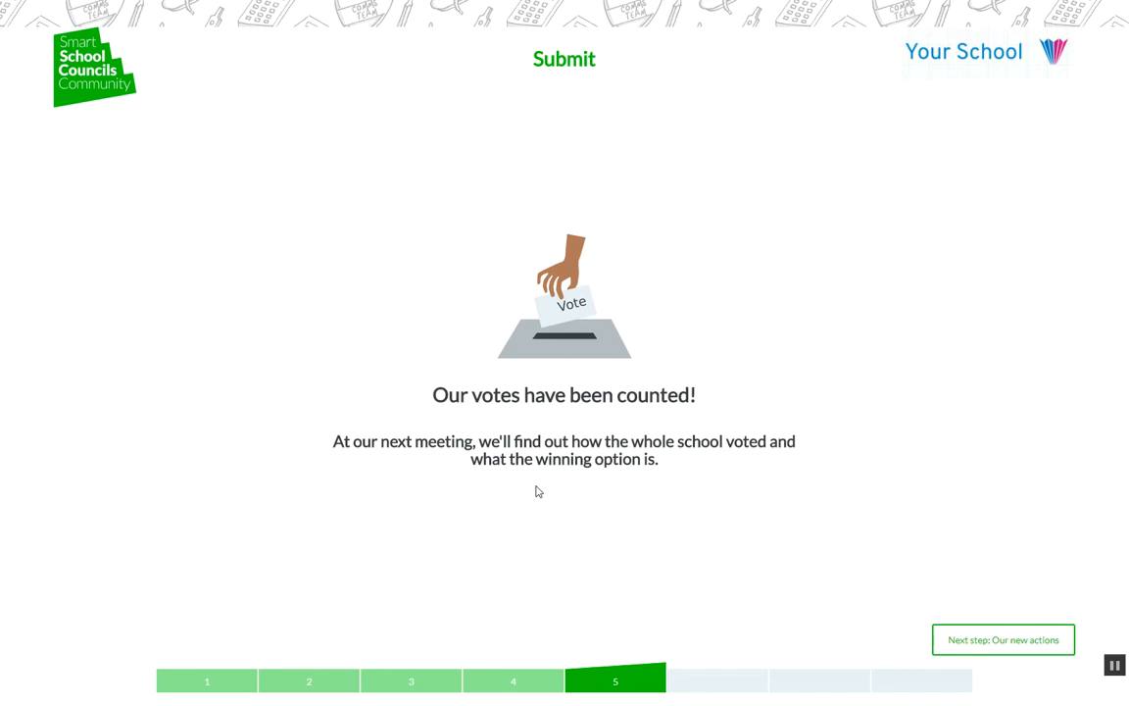
{"action": "left_click", "coordinate": [1027, 649]}
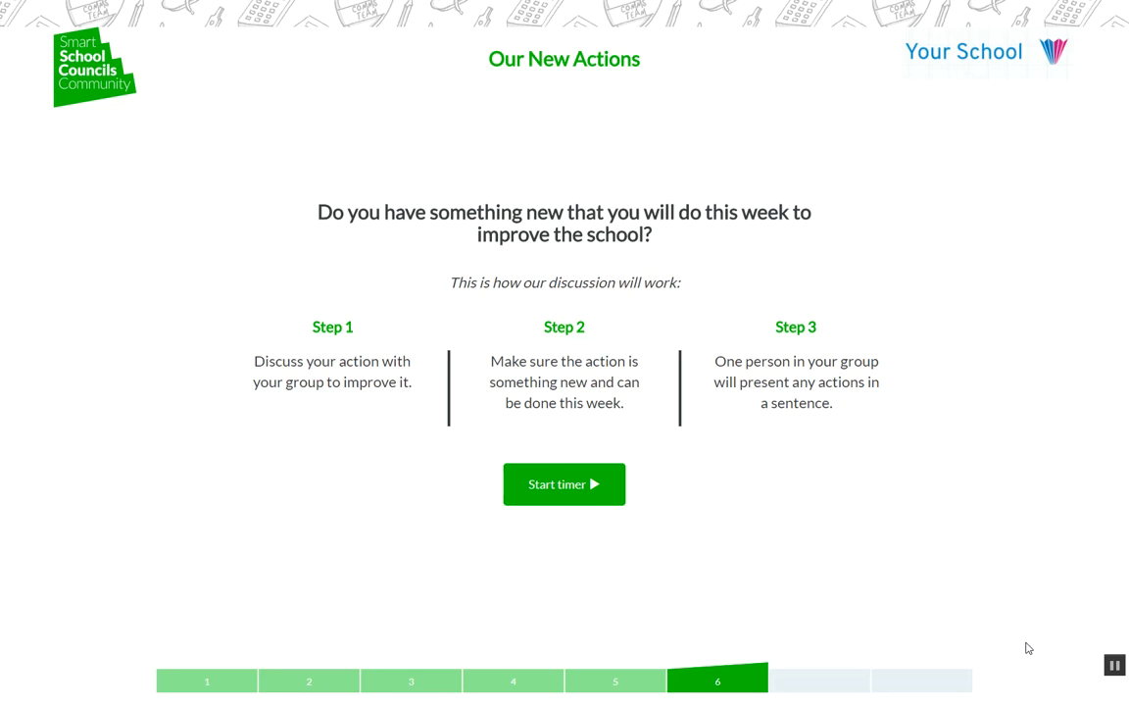
Start the new actions discussion timer, end the discussion early, and answer that there are actions to enter
{"action": "left_click", "coordinate": [554, 484]}
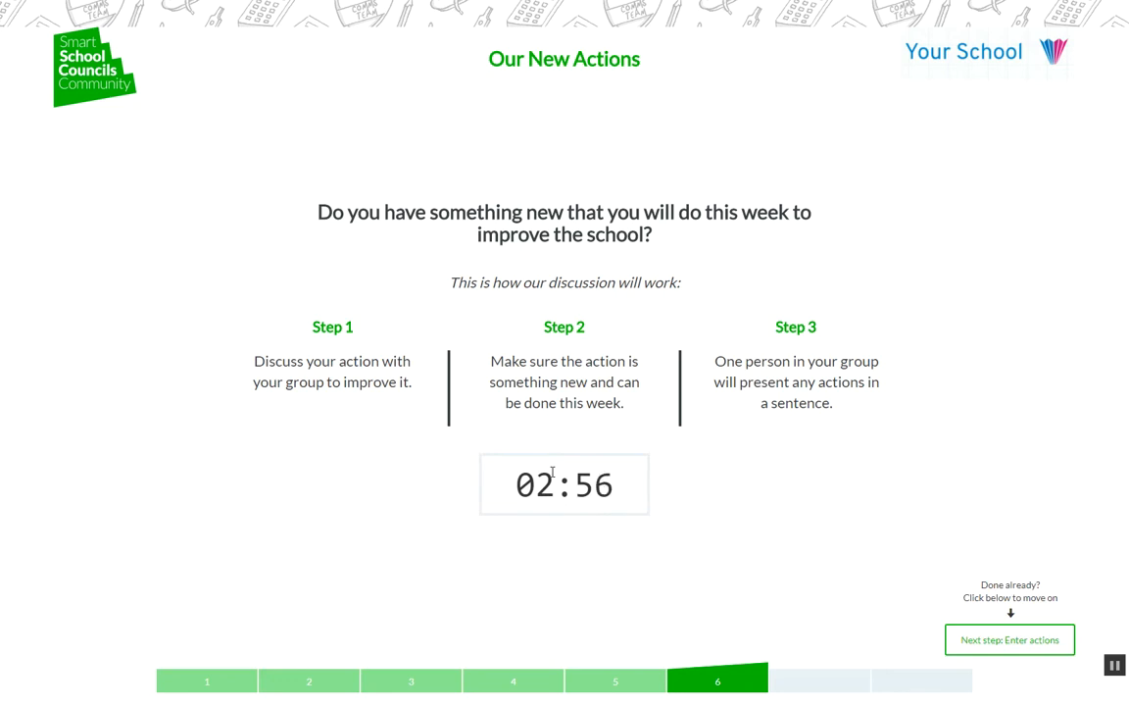
{"action": "left_click", "coordinate": [1010, 647]}
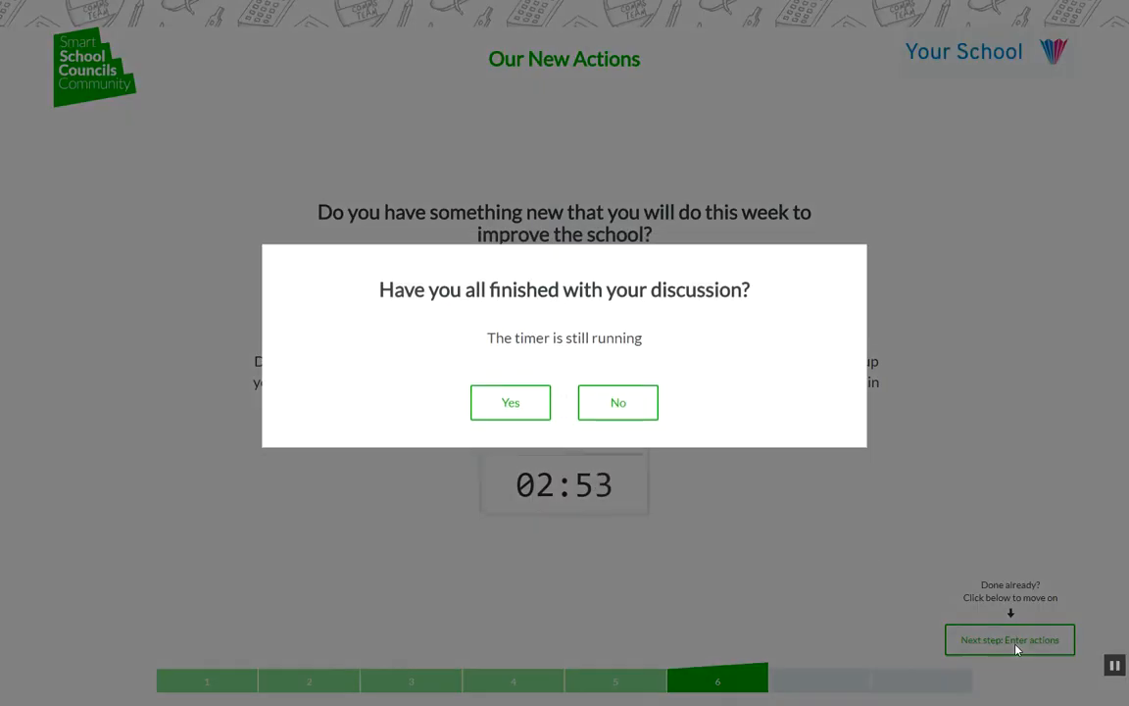
{"action": "left_click", "coordinate": [528, 412]}
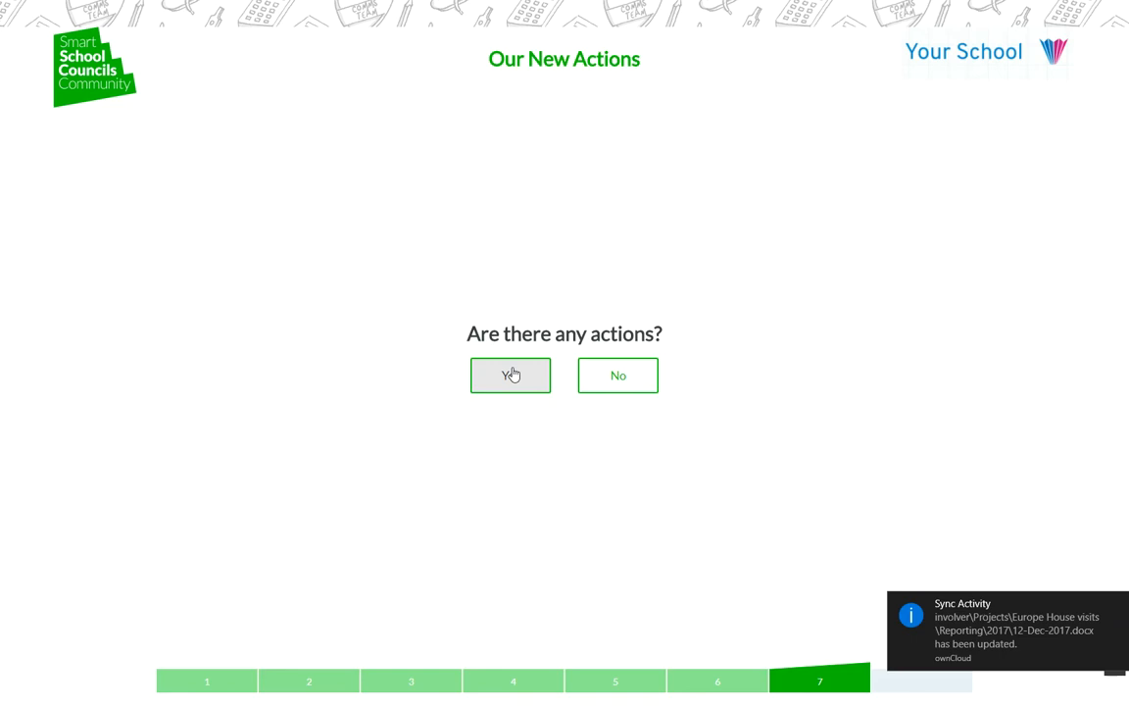
{"action": "left_click", "coordinate": [512, 374]}
Add an action with the pupil's first name and the text "Talk to the headteacher about having bike-racks put outside our schools."
{"action": "left_click", "coordinate": [363, 333]}
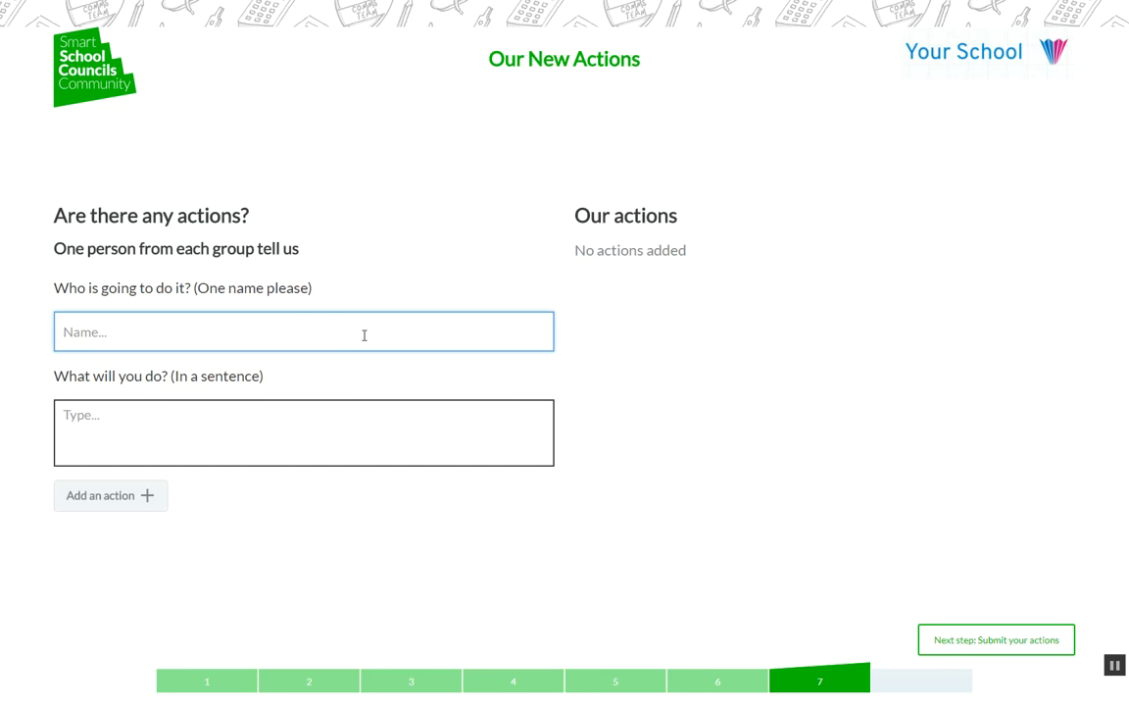
{"action": "type", "text": "Julia"}
{"action": "key", "text": "Tab"}
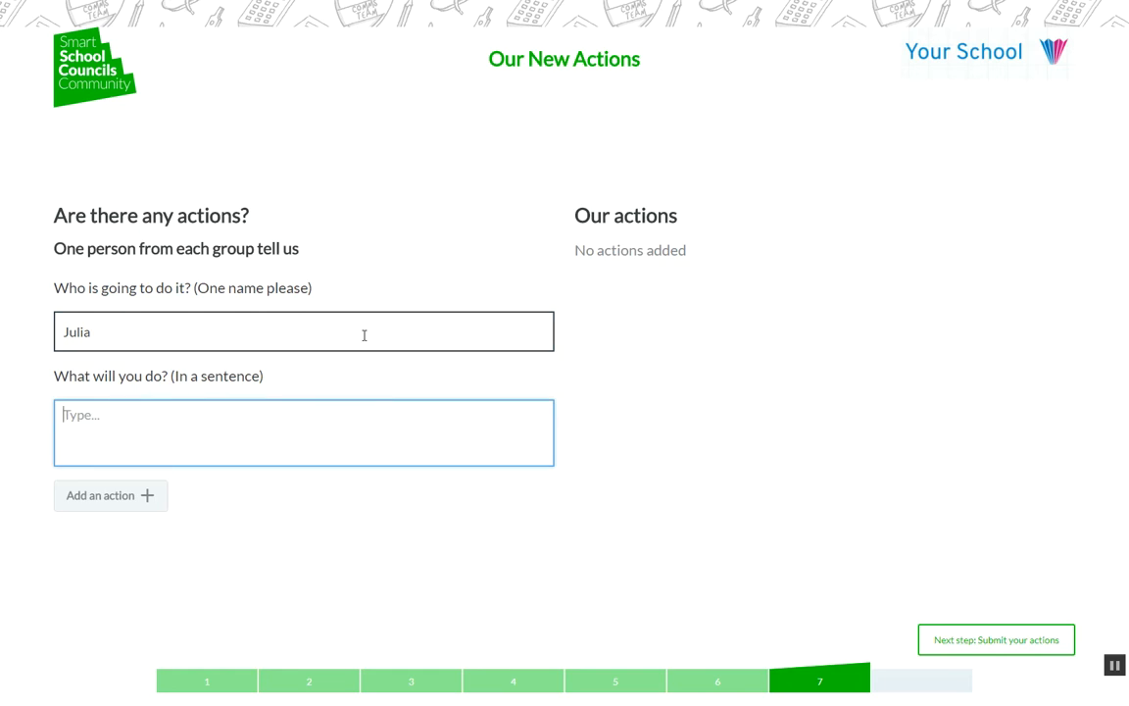
{"action": "type", "text": "Talk to th"}
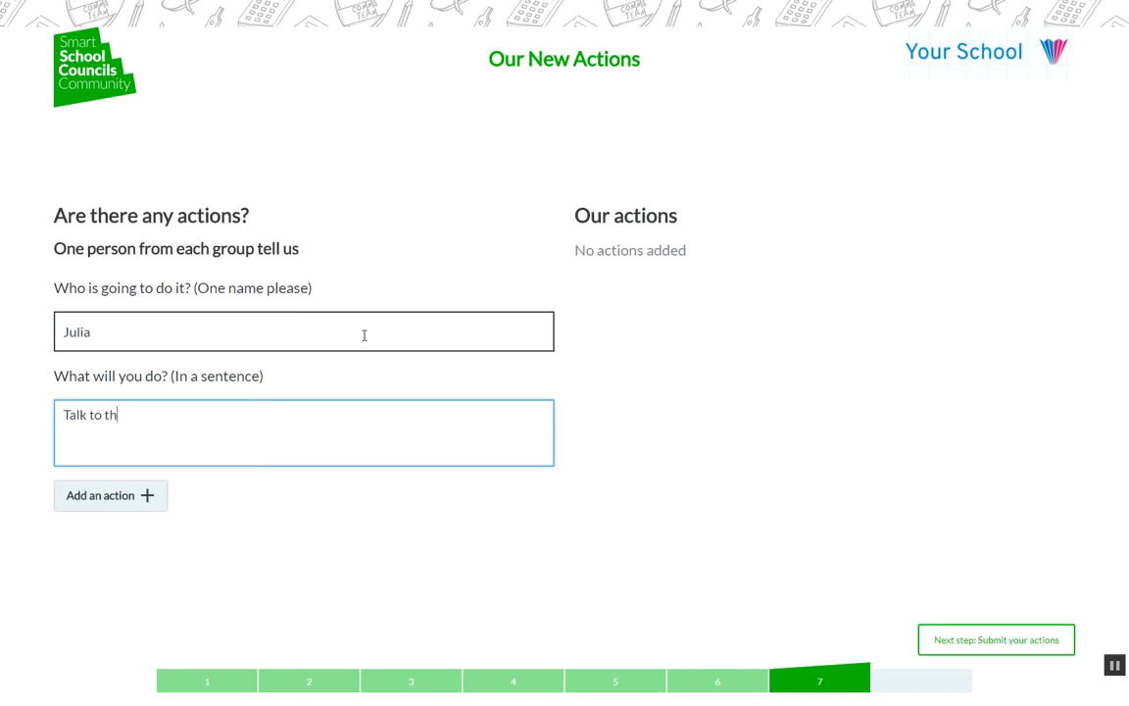
{"action": "type", "text": "e headteacher about hav"}
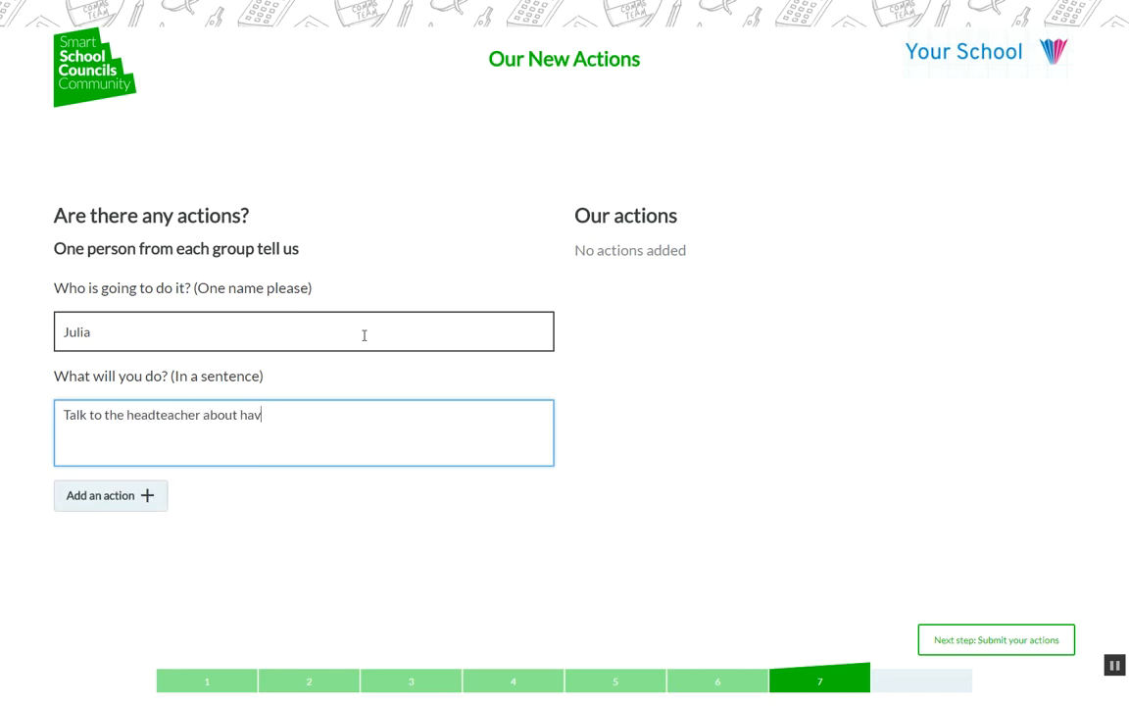
{"action": "type", "text": "ing bike-rak"}
{"action": "key", "text": "BackSpace"}
{"action": "type", "text": "cks put "}
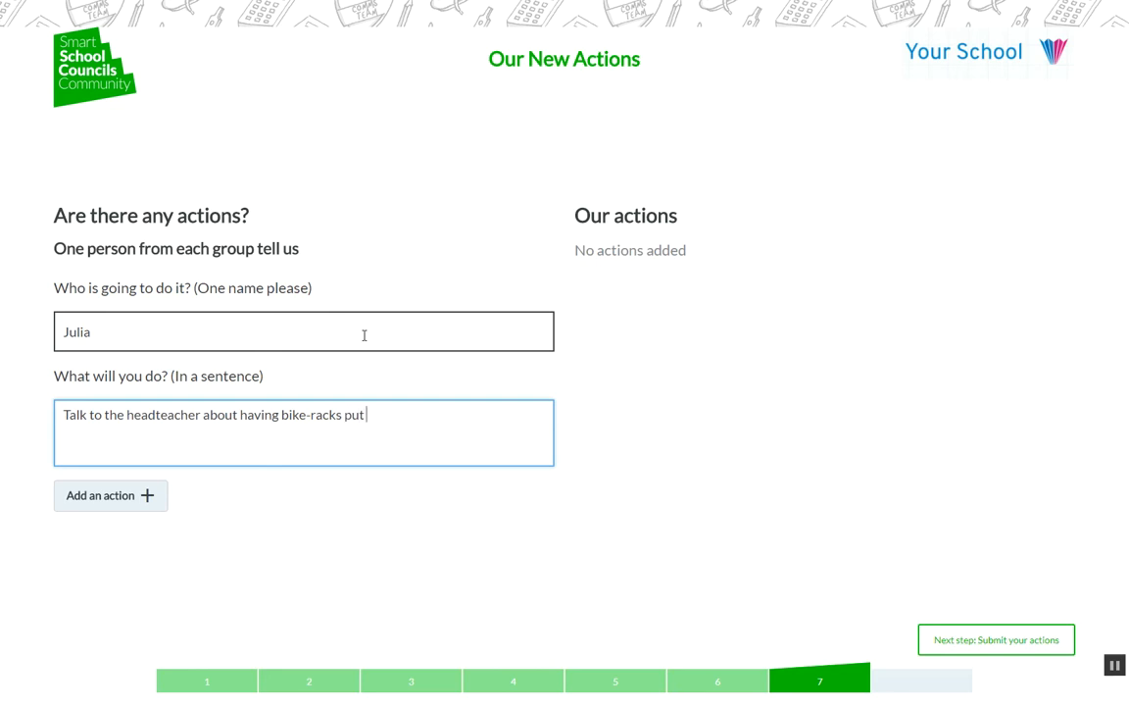
{"action": "type", "text": "outside our scho"}
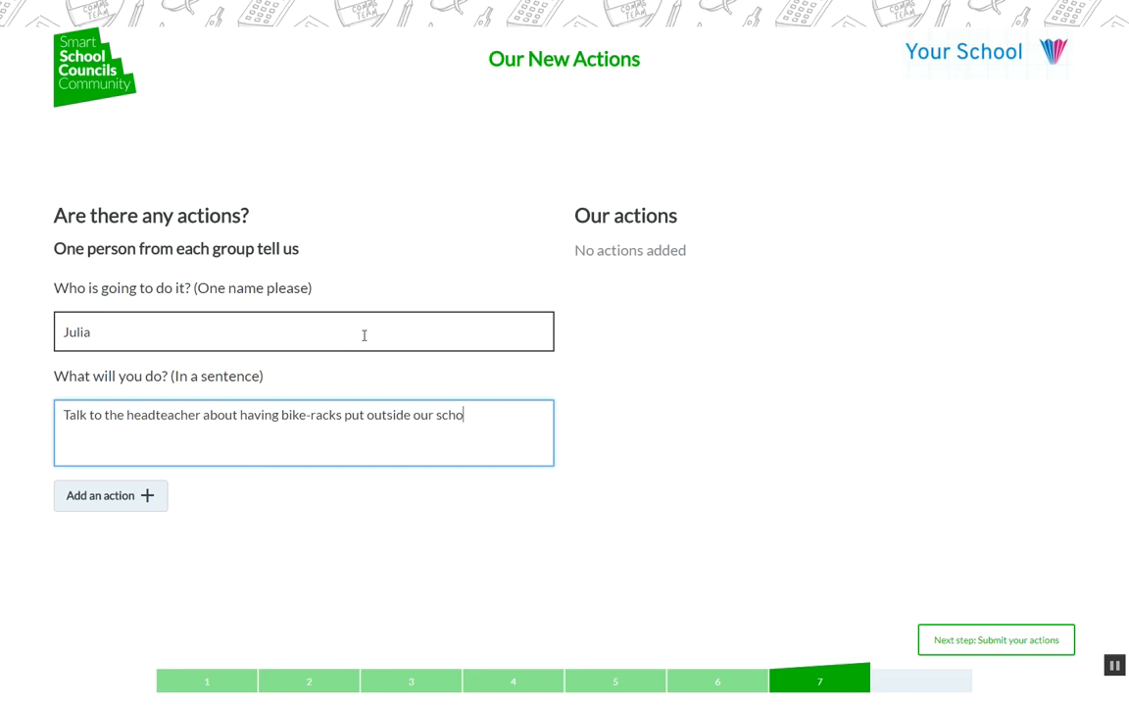
{"action": "type", "text": "ols."}
{"action": "left_click", "coordinate": [122, 496]}
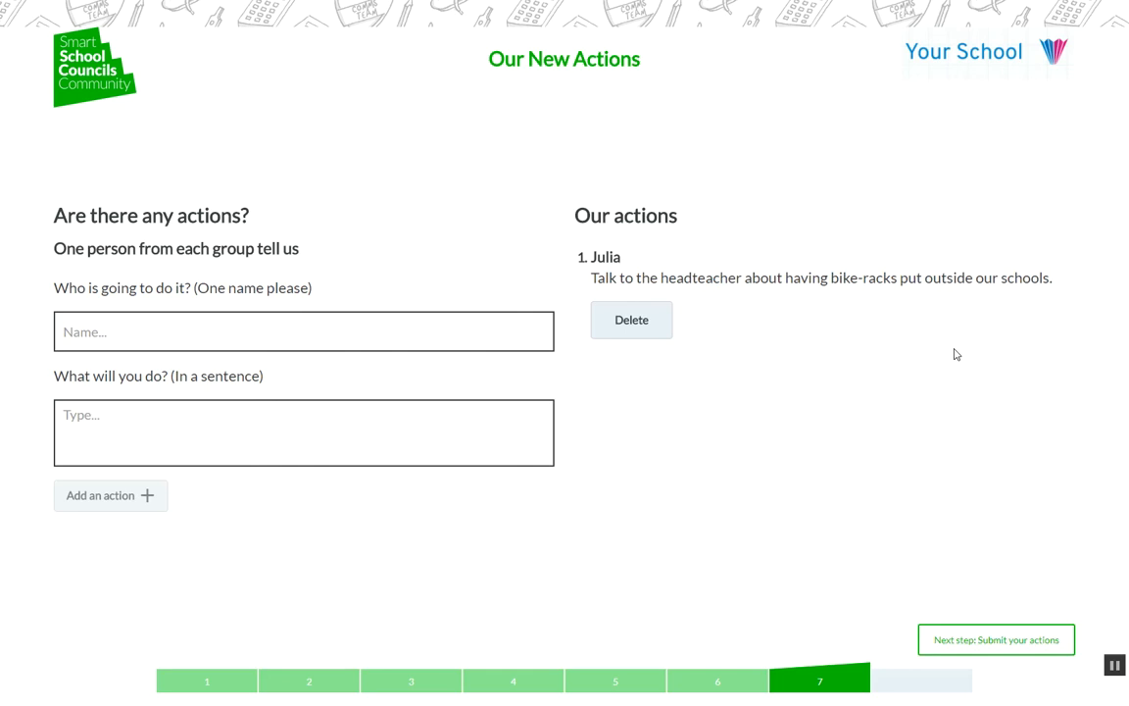
Submit the class's action to finish the meeting, and close the class meeting page
{"action": "left_click", "coordinate": [996, 648]}
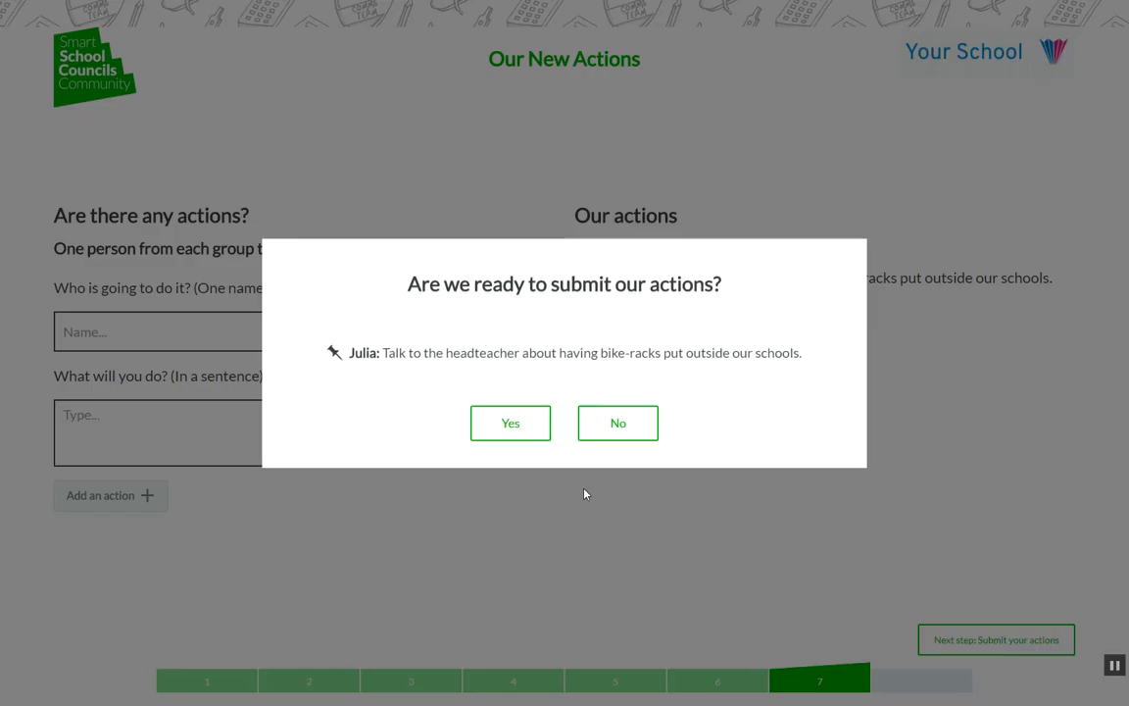
{"action": "left_click", "coordinate": [508, 435]}
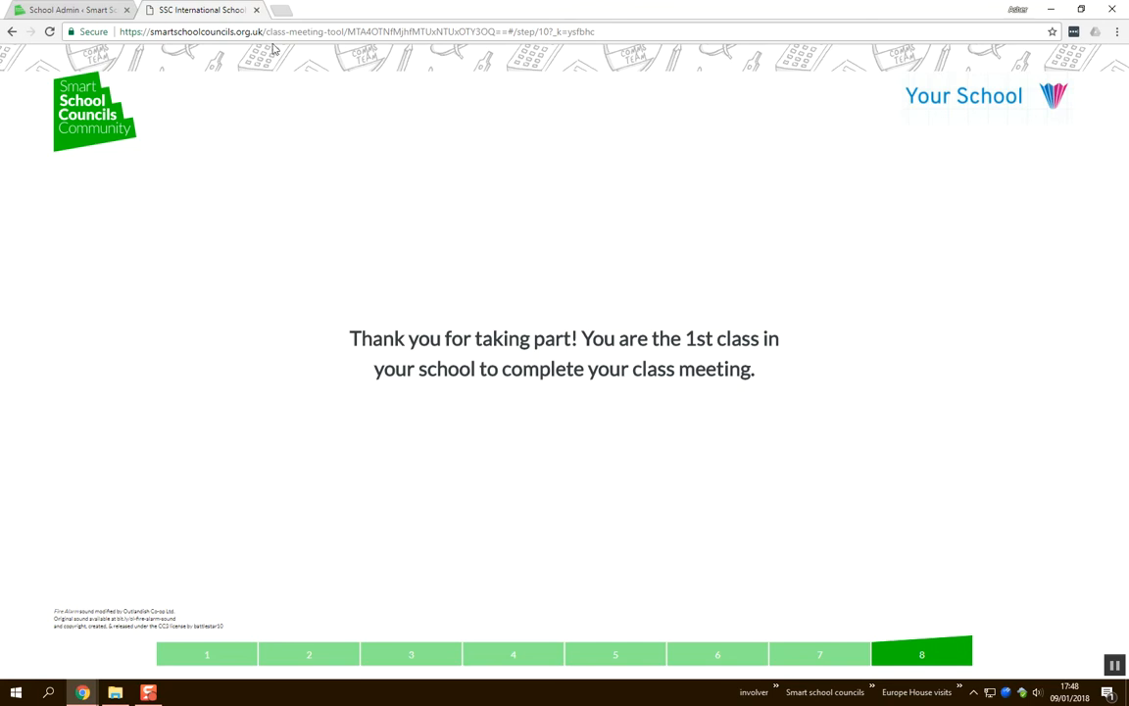
{"action": "left_click", "coordinate": [256, 10]}
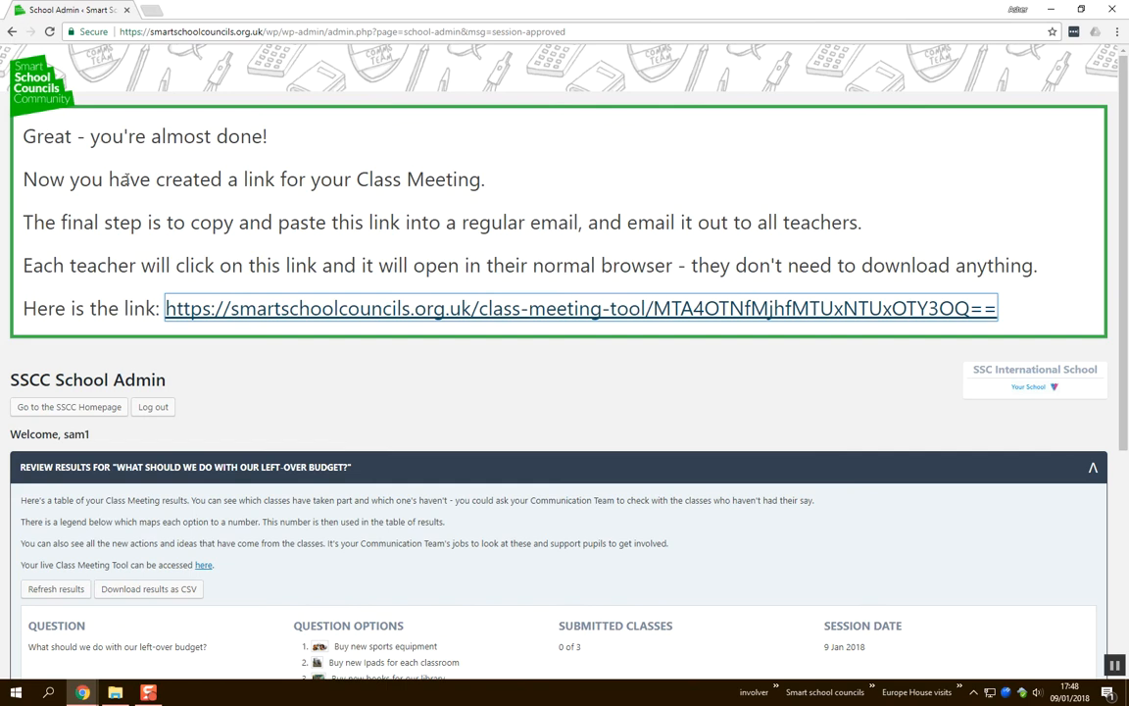
Reload the School Admin page and review the class votes and ideas for the left-over budget question, then collapse the results
{"action": "left_click", "coordinate": [52, 31]}
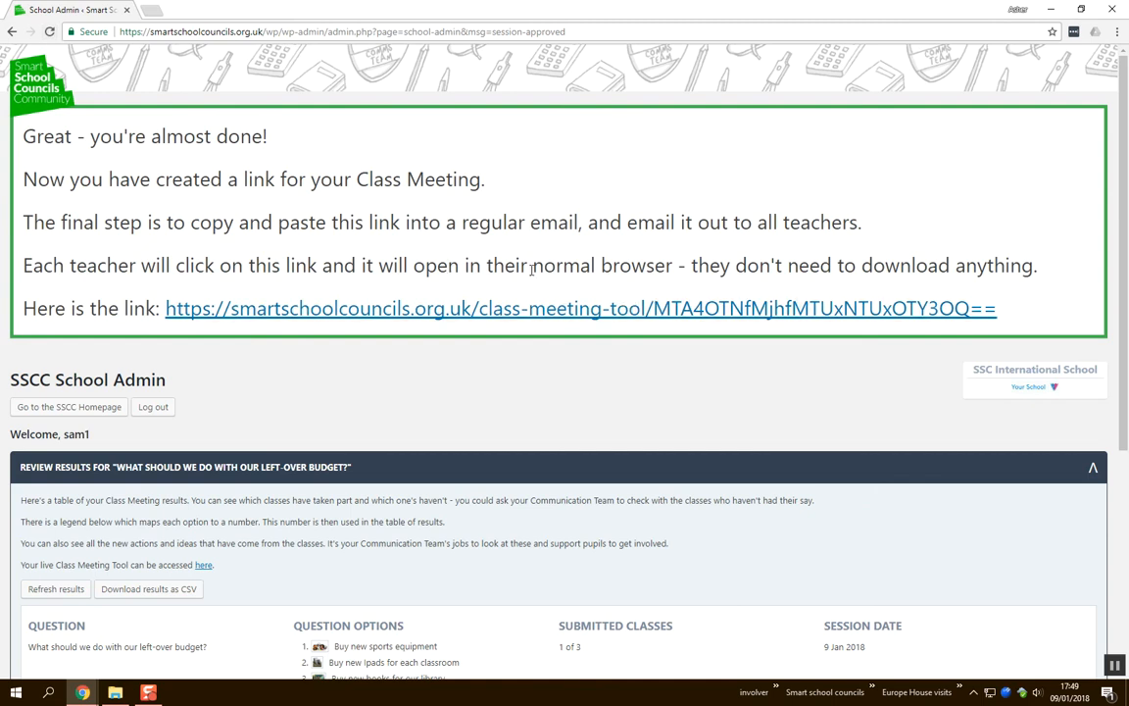
{"action": "scroll", "coordinate": [477, 250], "scroll_direction": "down", "scroll_amount": 4}
{"action": "scroll", "coordinate": [54, 331], "scroll_direction": "up", "scroll_amount": 2}
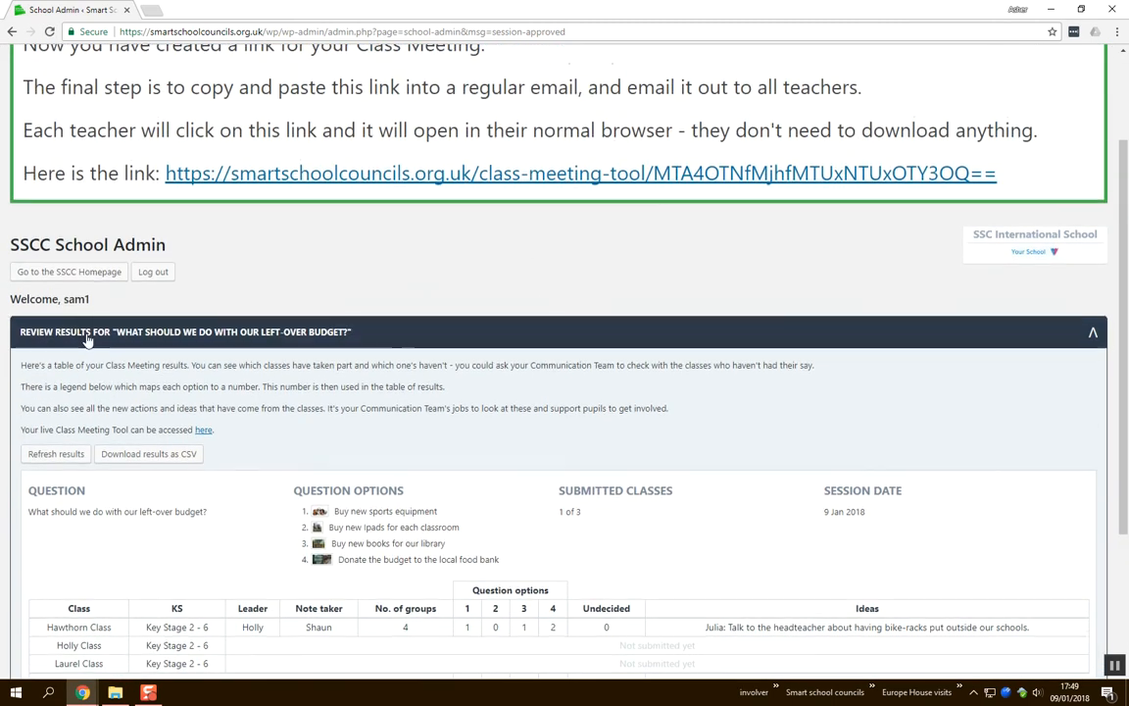
{"action": "scroll", "coordinate": [59, 333], "scroll_direction": "down", "scroll_amount": 2}
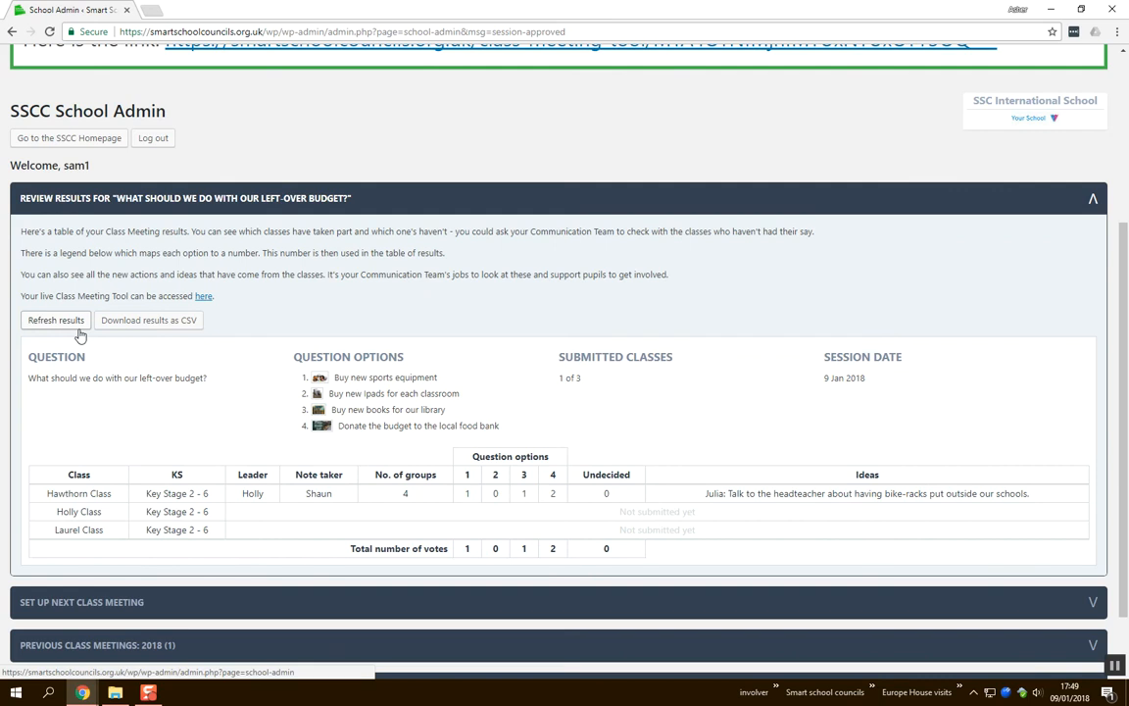
{"action": "scroll", "coordinate": [299, 323], "scroll_direction": "down", "scroll_amount": 2}
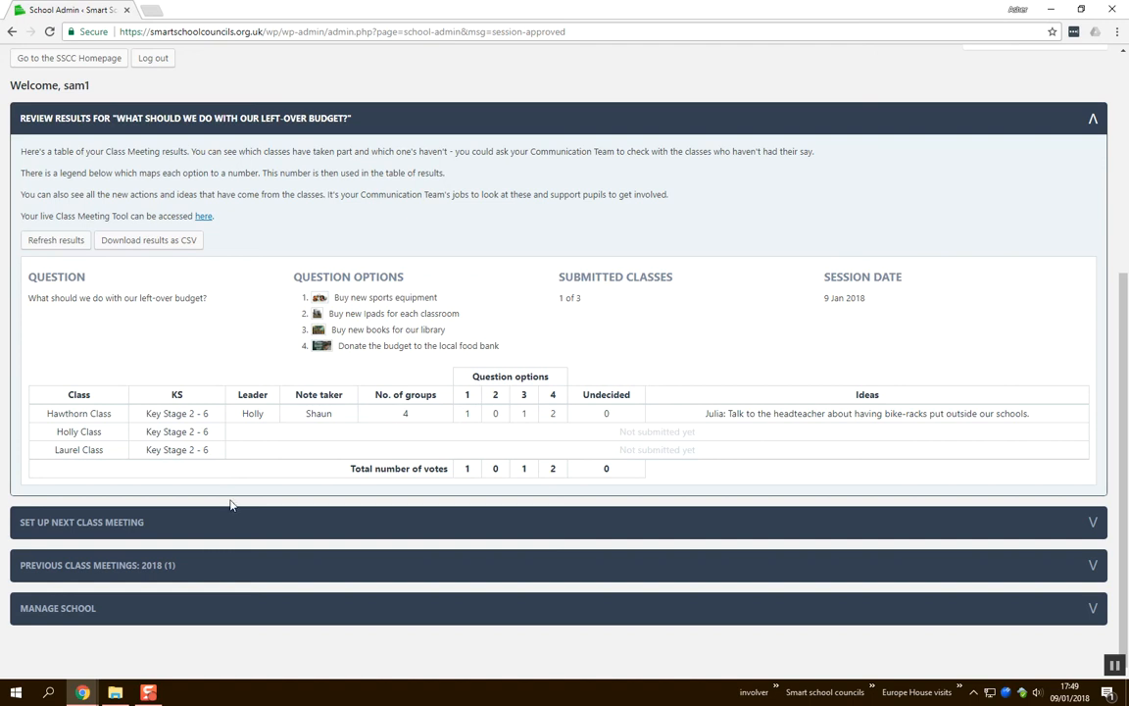
{"action": "left_click", "coordinate": [316, 128]}
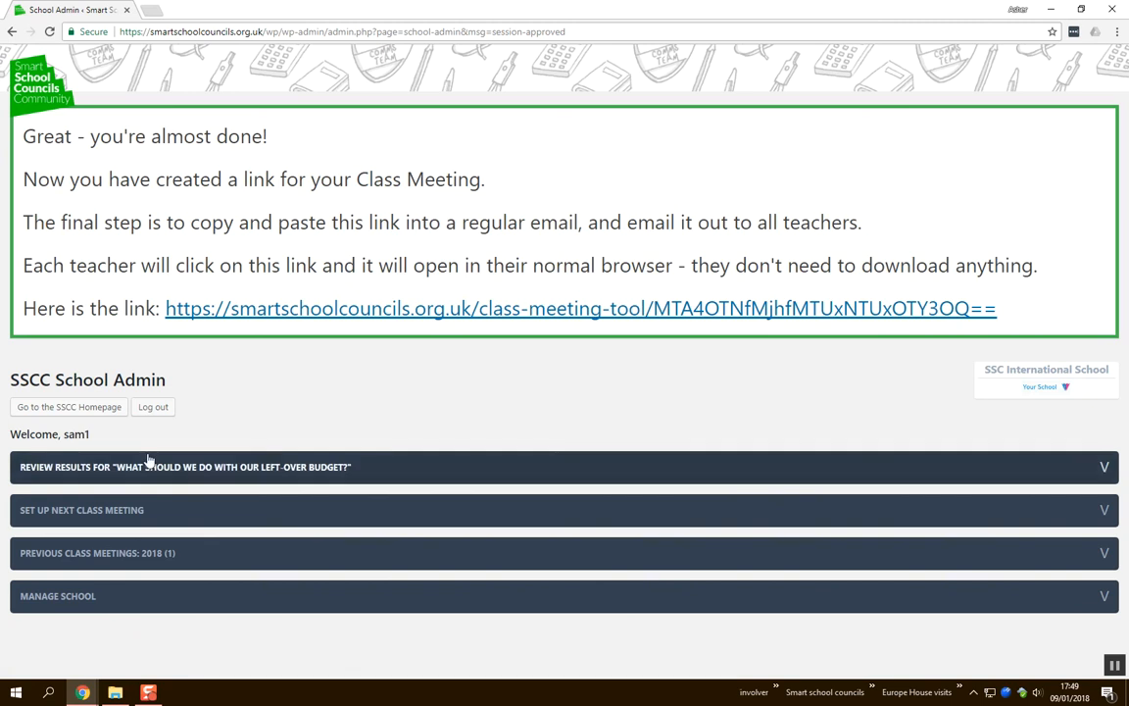
Open the live Class Meeting Tool from the left-over budget results, and return to School Admin to collapse the results
{"action": "left_click", "coordinate": [229, 468]}
{"action": "scroll", "coordinate": [299, 504], "scroll_direction": "down", "scroll_amount": 2}
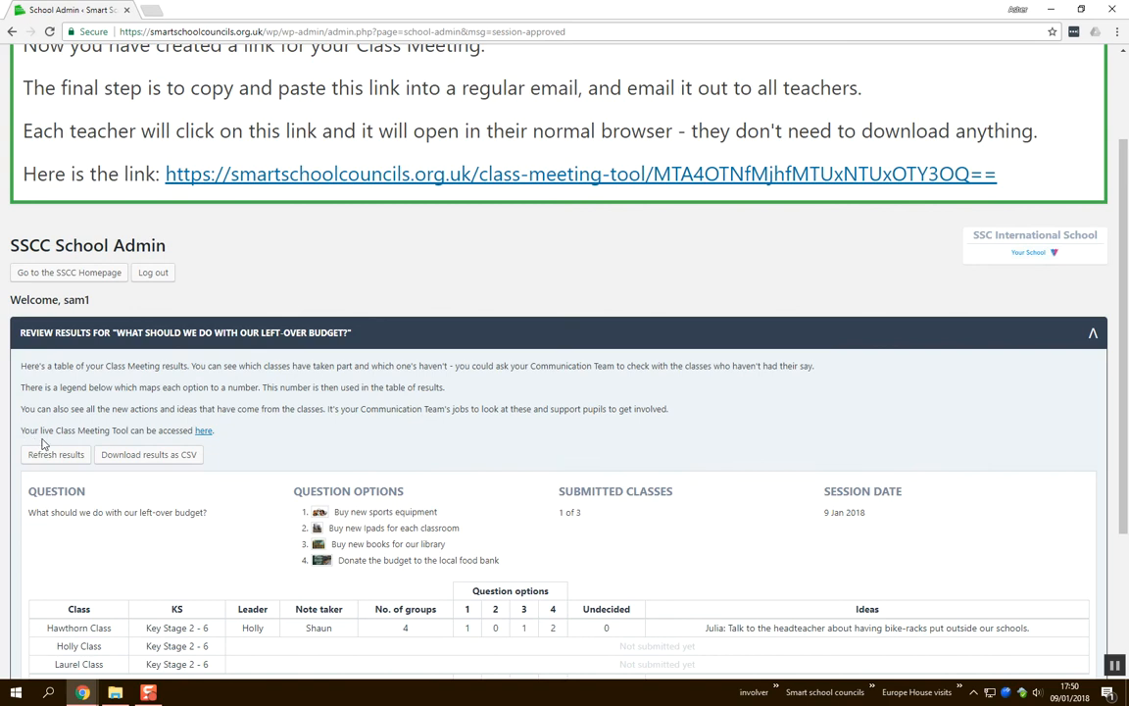
{"action": "left_click", "coordinate": [203, 431]}
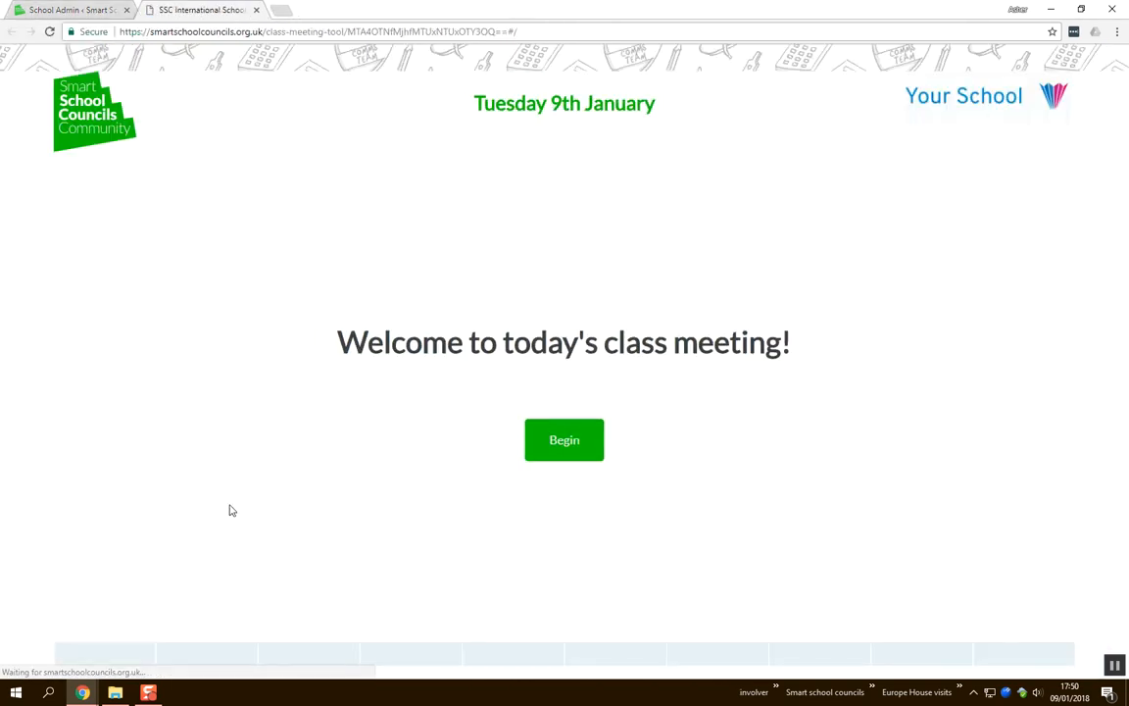
{"action": "left_click", "coordinate": [94, 10]}
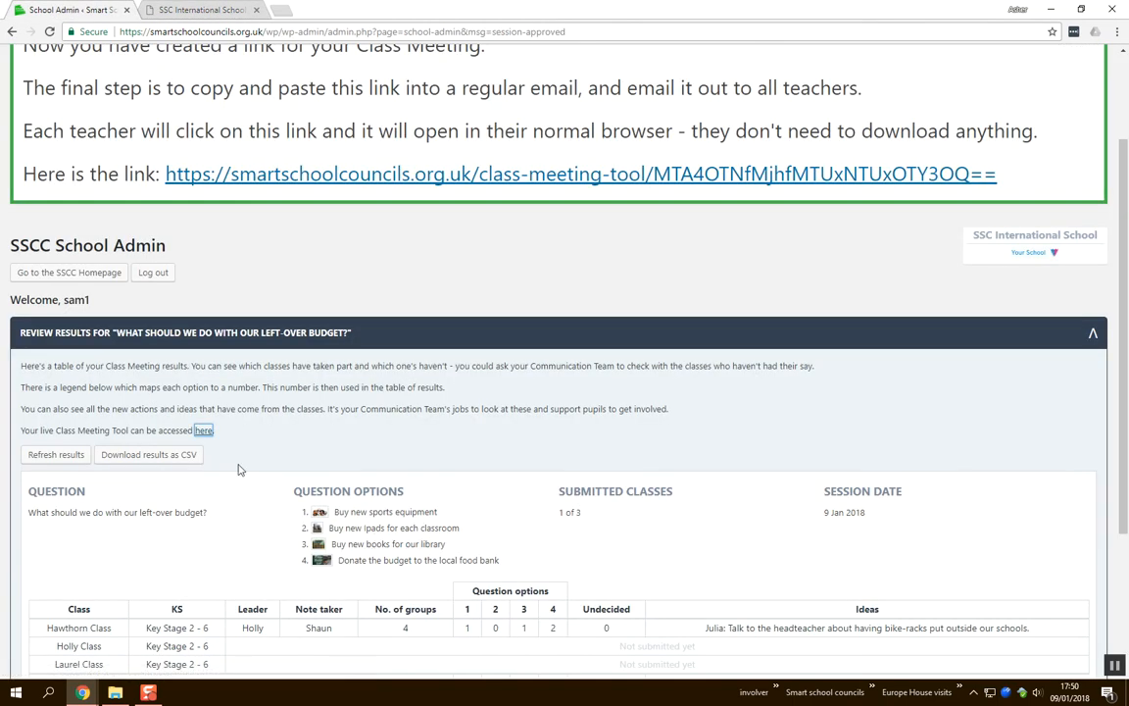
{"action": "left_click", "coordinate": [191, 329]}
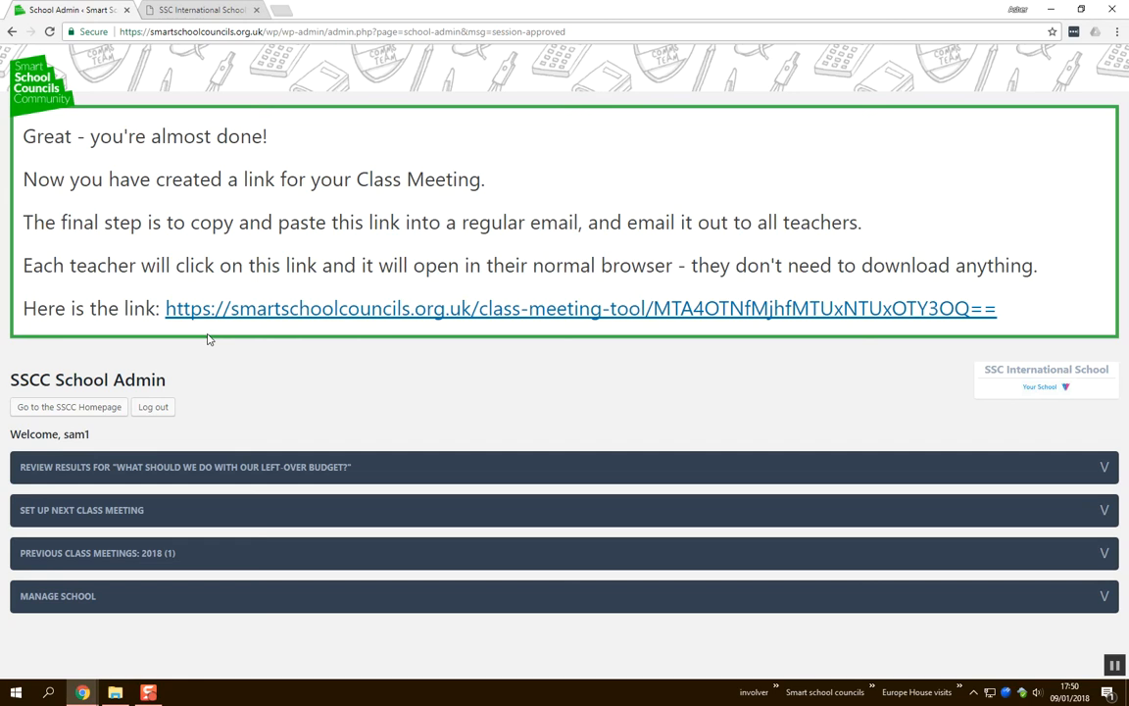
View the setup form for the next class meeting, including the entry fields for a previous-meeting action, and collapse it
{"action": "left_click", "coordinate": [228, 514]}
{"action": "scroll", "coordinate": [254, 490], "scroll_direction": "down", "scroll_amount": 4}
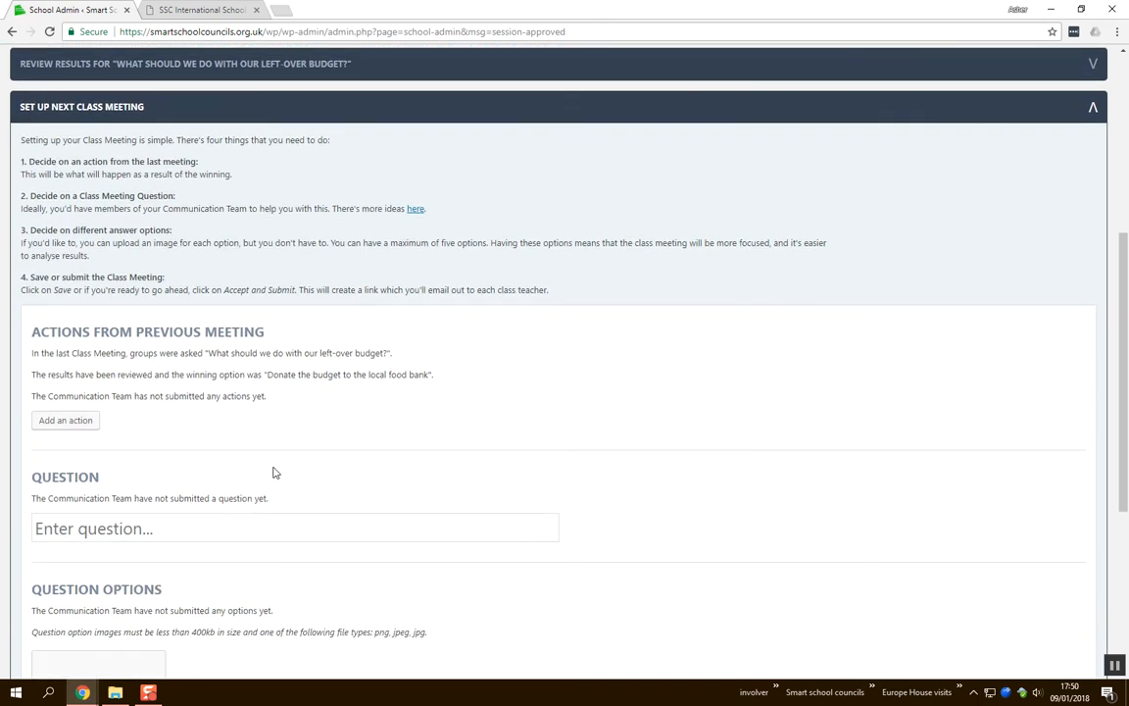
{"action": "left_click", "coordinate": [90, 422]}
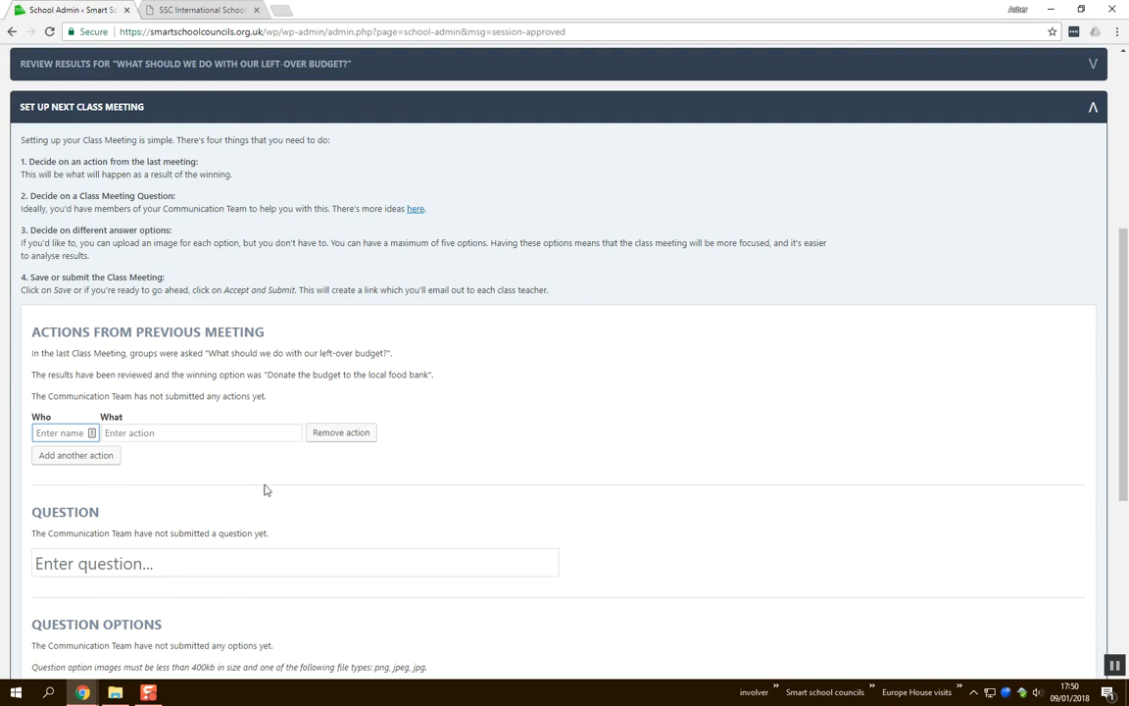
{"action": "left_click", "coordinate": [271, 106]}
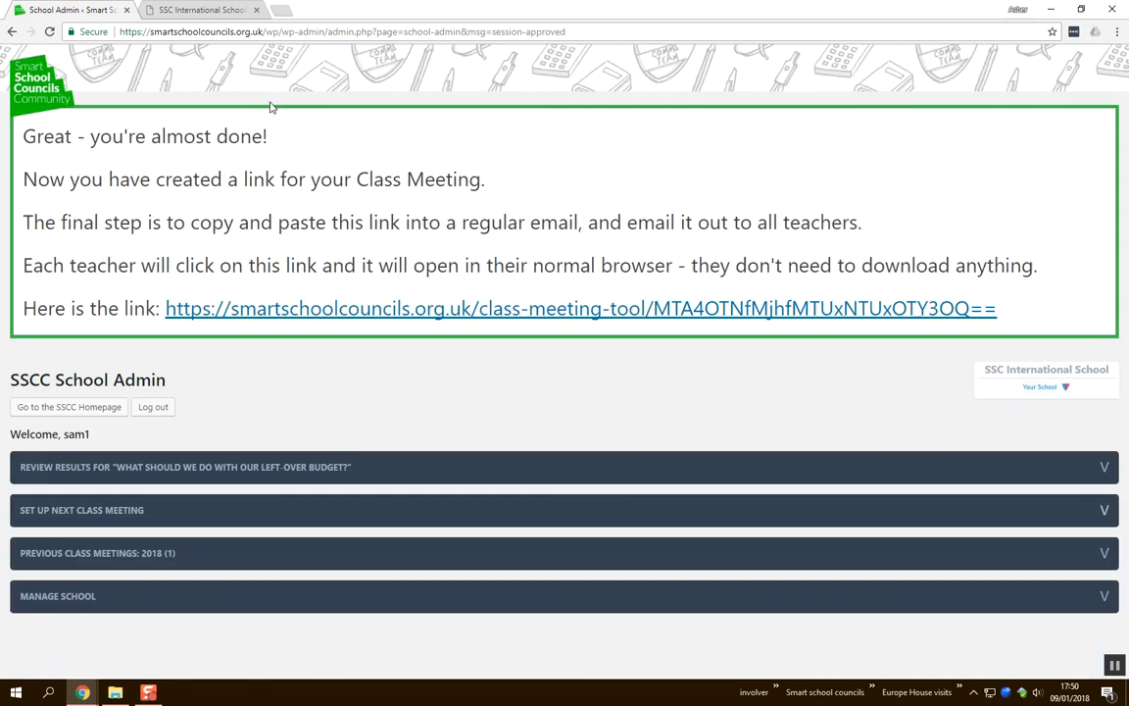